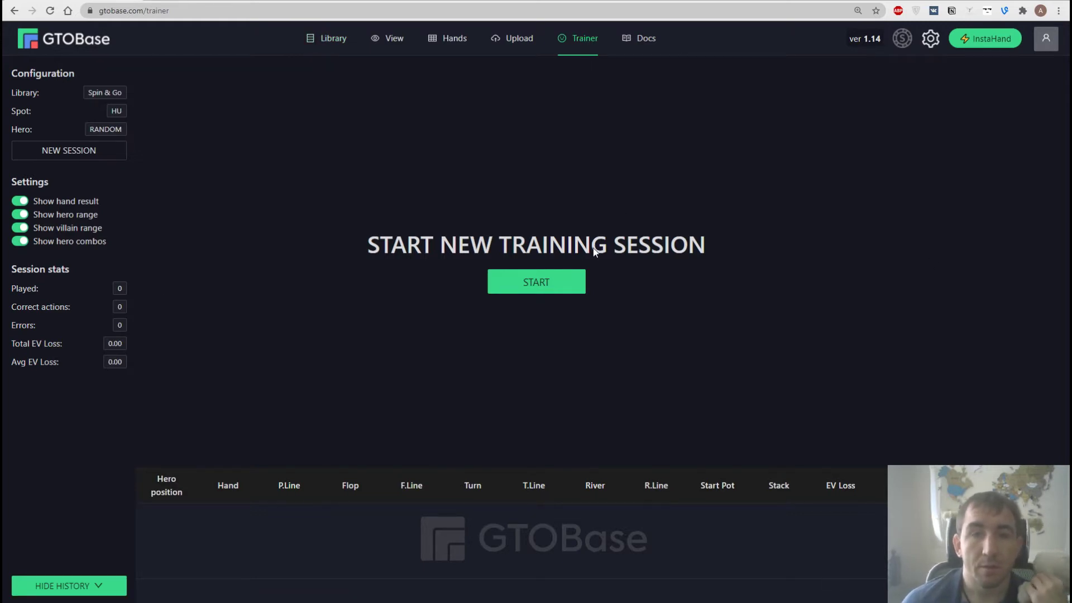
Step: Open the Start Training dialog with the green START button
click(549, 280)
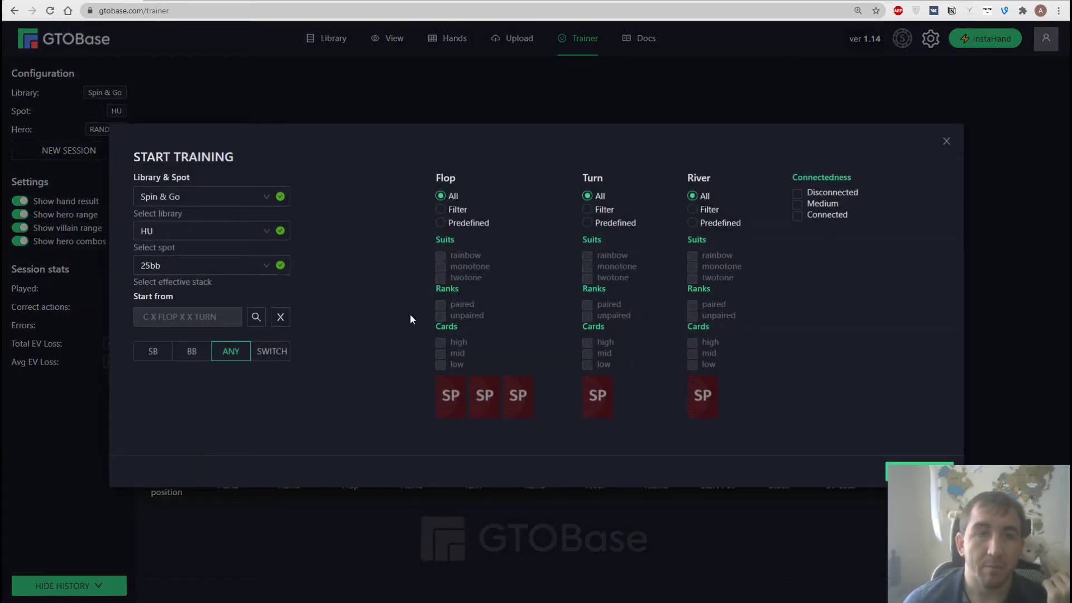
Step: Choose the Spin & Go library, the HU spot and a 20bb effective stack
click(246, 199)
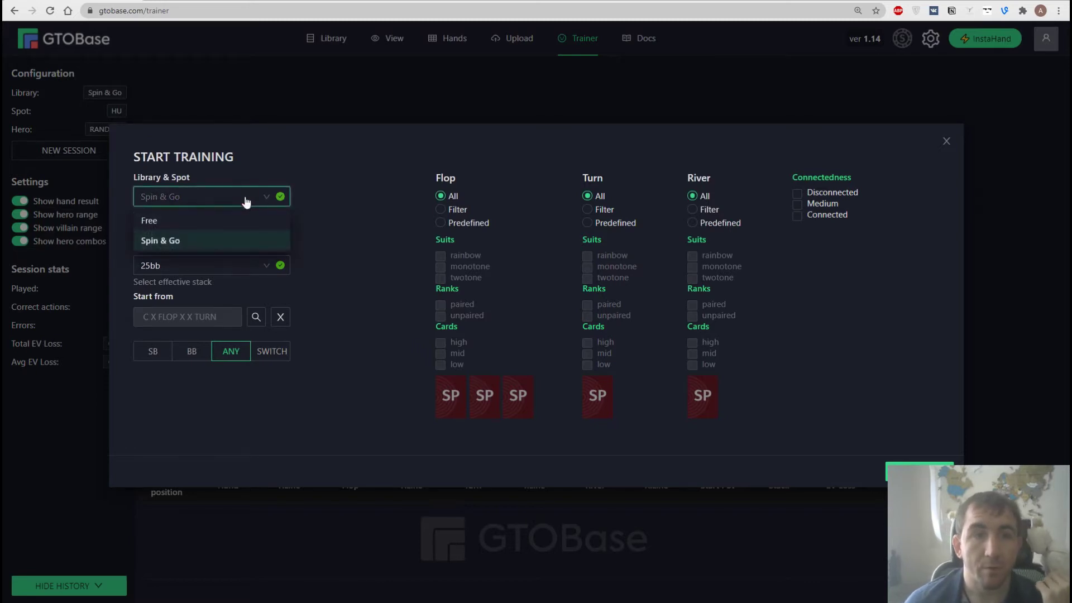
click(230, 225)
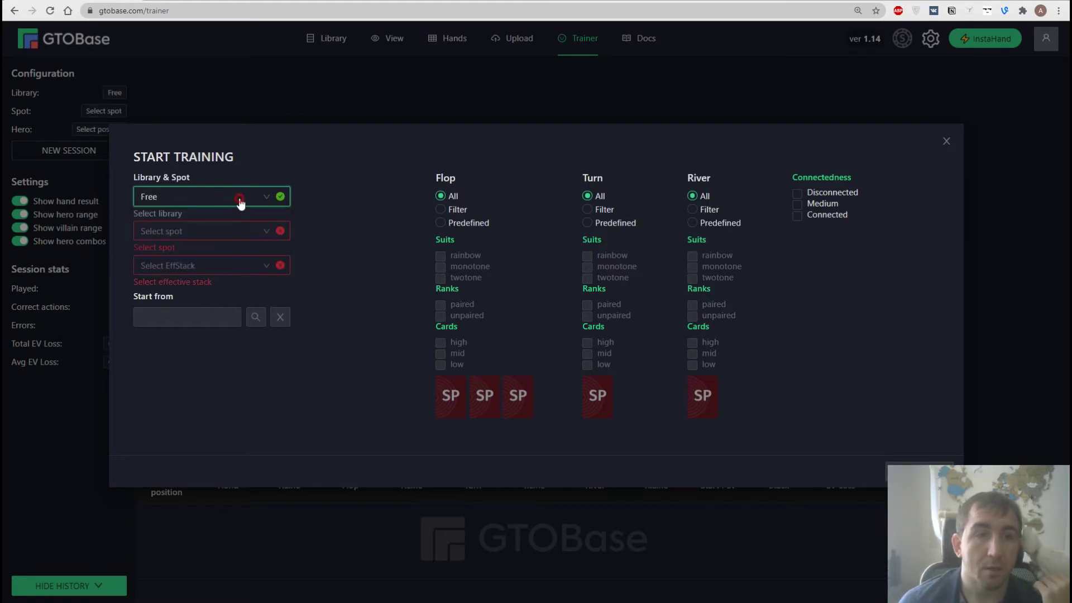
click(239, 201)
click(218, 242)
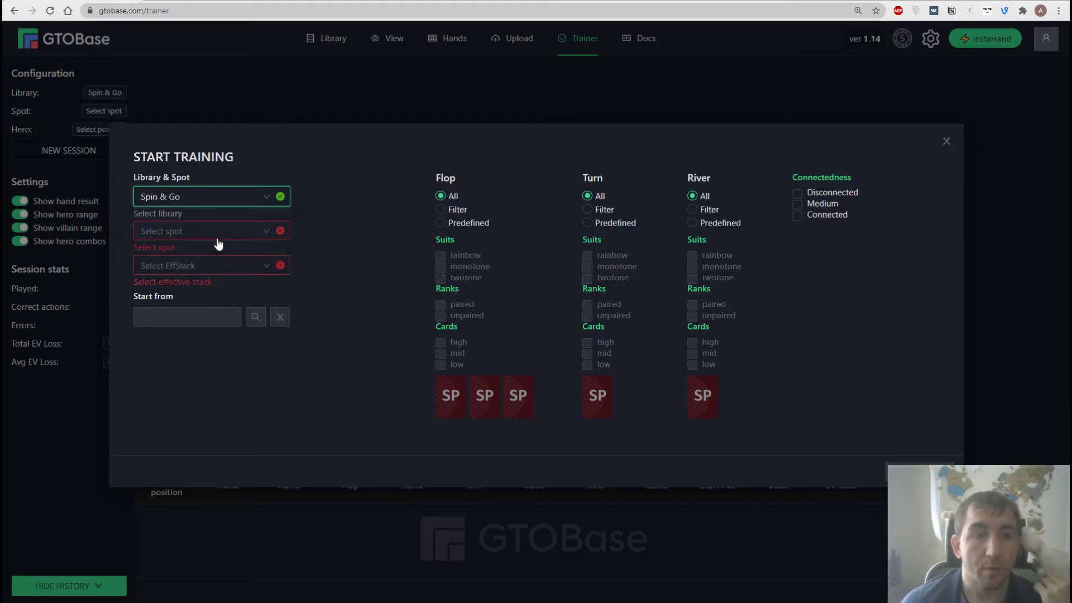
click(211, 235)
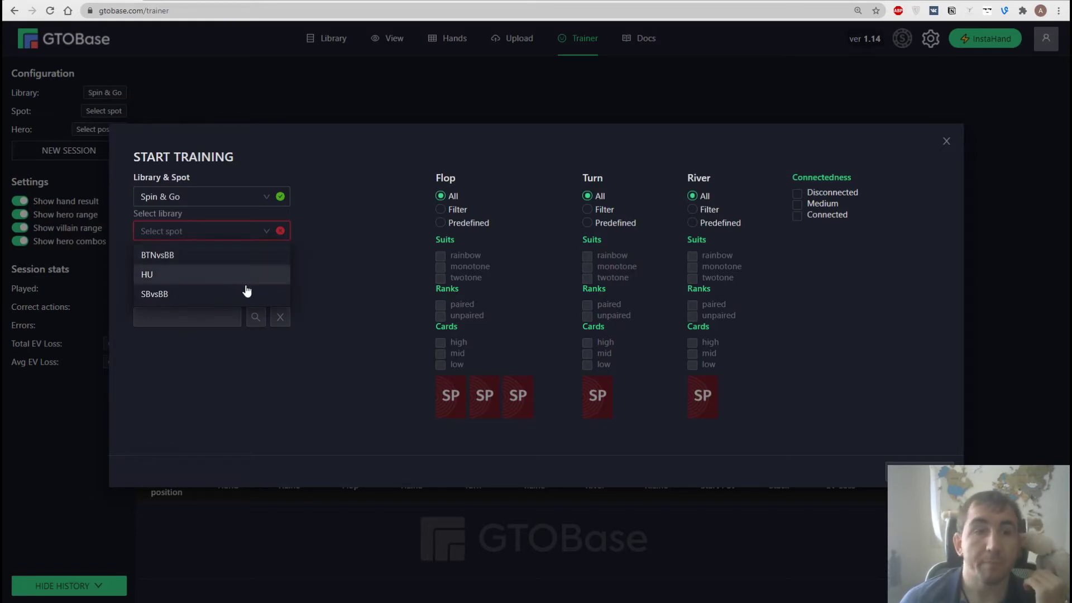
click(227, 276)
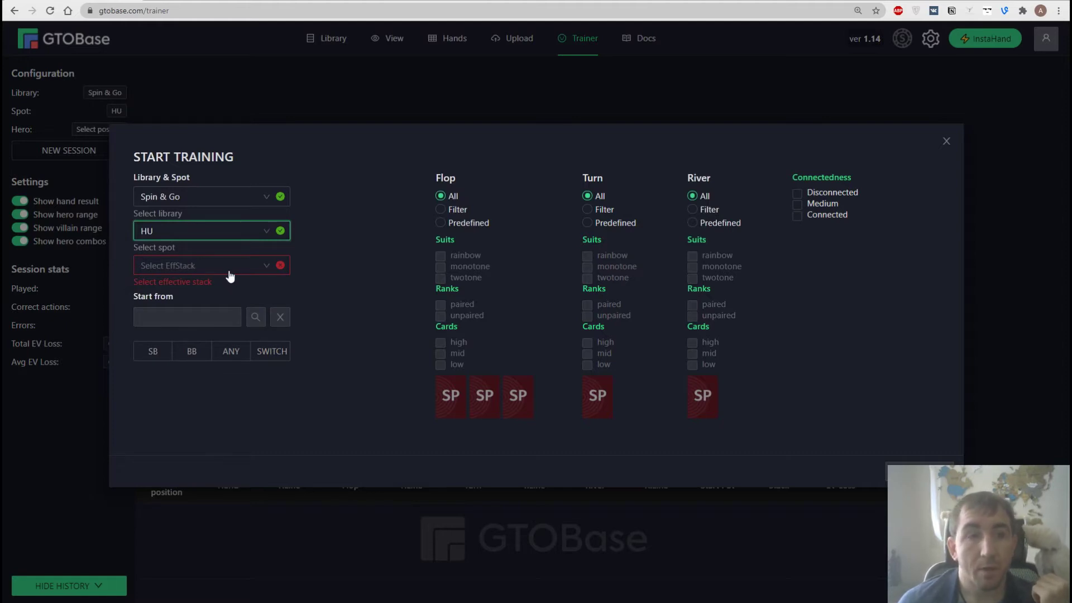
click(221, 268)
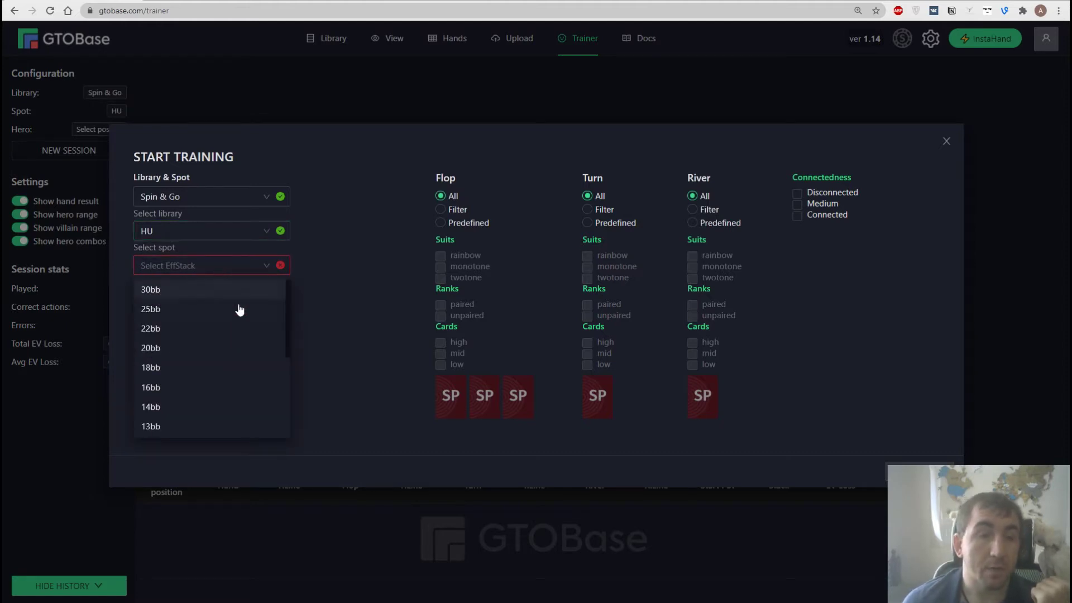
click(207, 348)
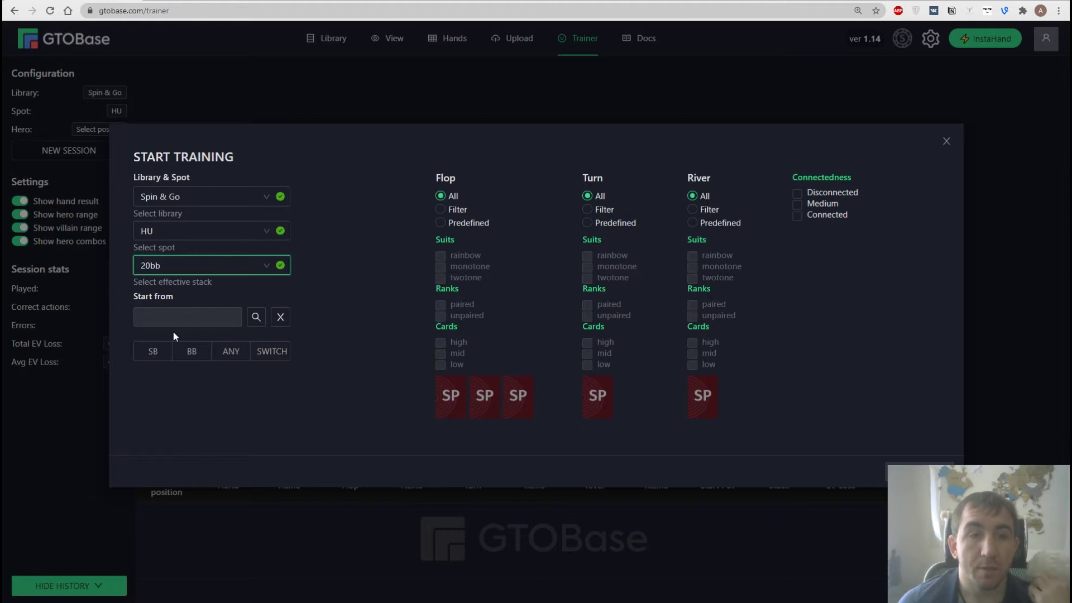
click(256, 317)
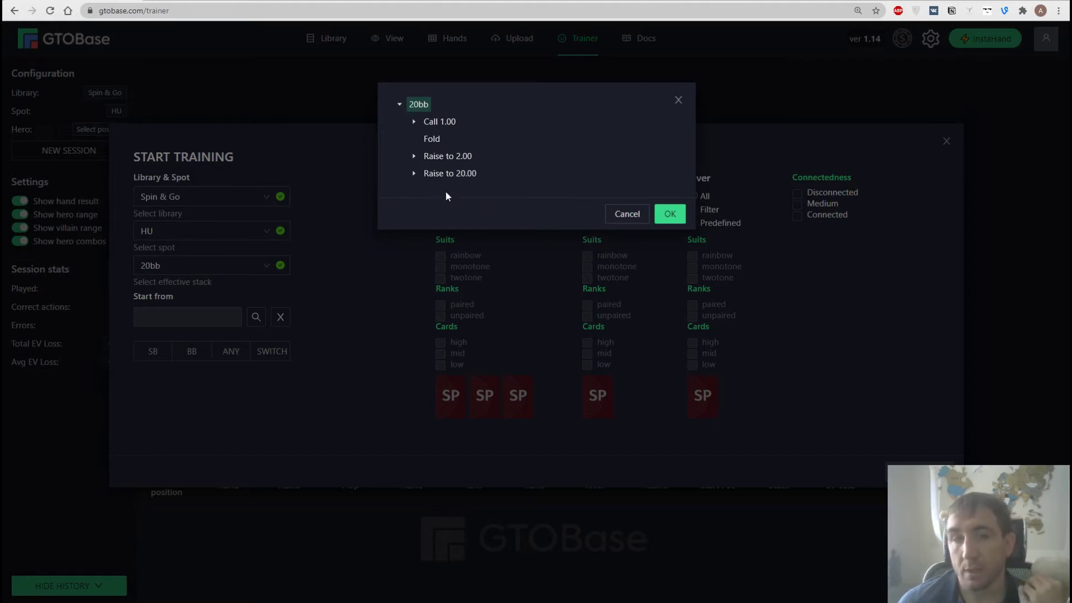
Step: Pick Call 1.00 > Check > FLOP > Check > Check > TURN as the starting line
click(415, 122)
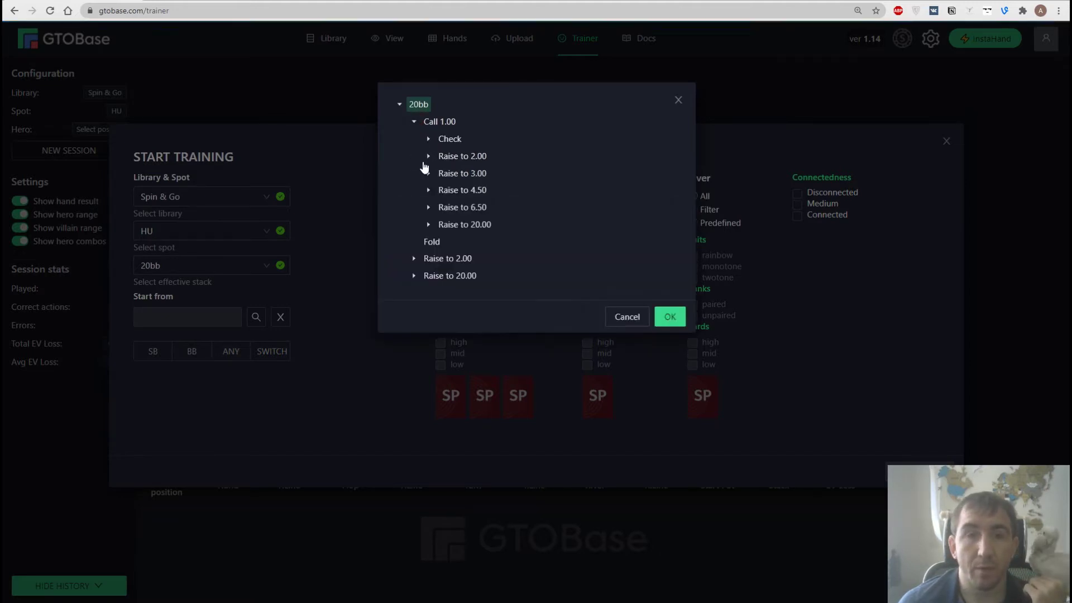
click(430, 140)
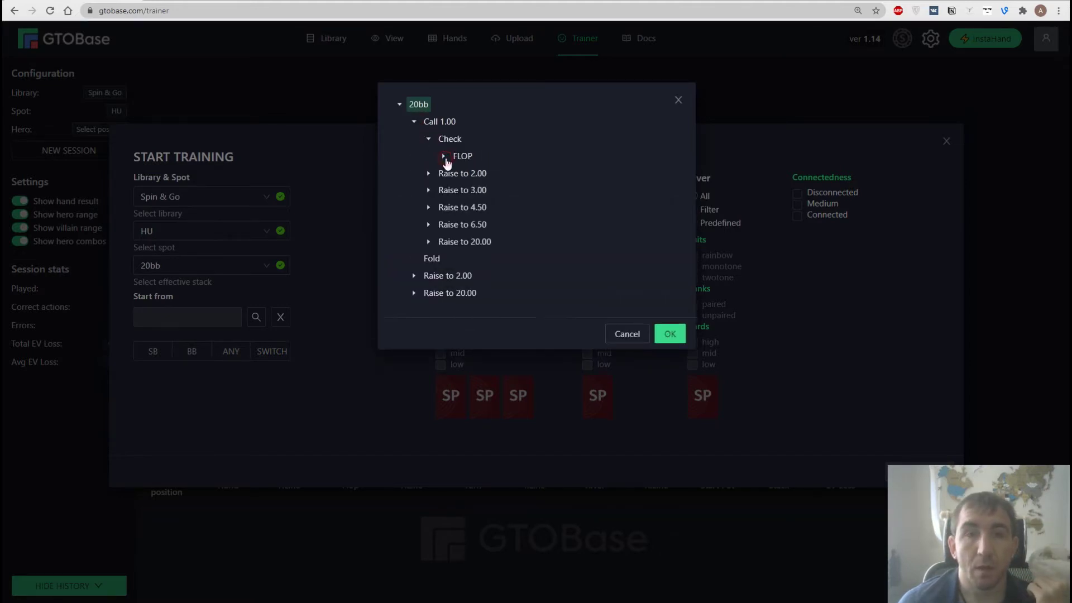
click(458, 173)
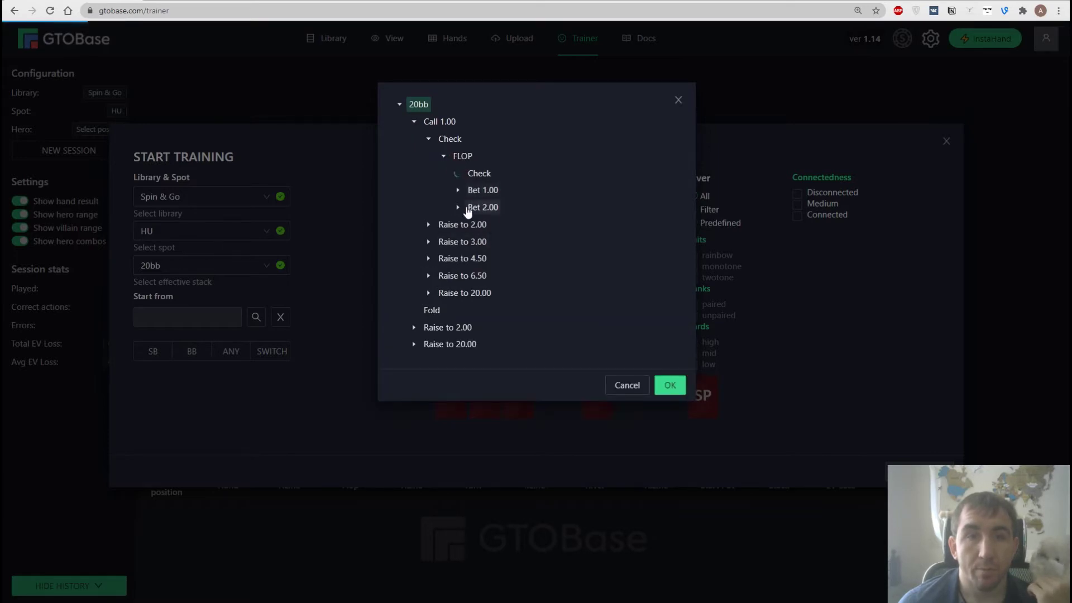
click(473, 191)
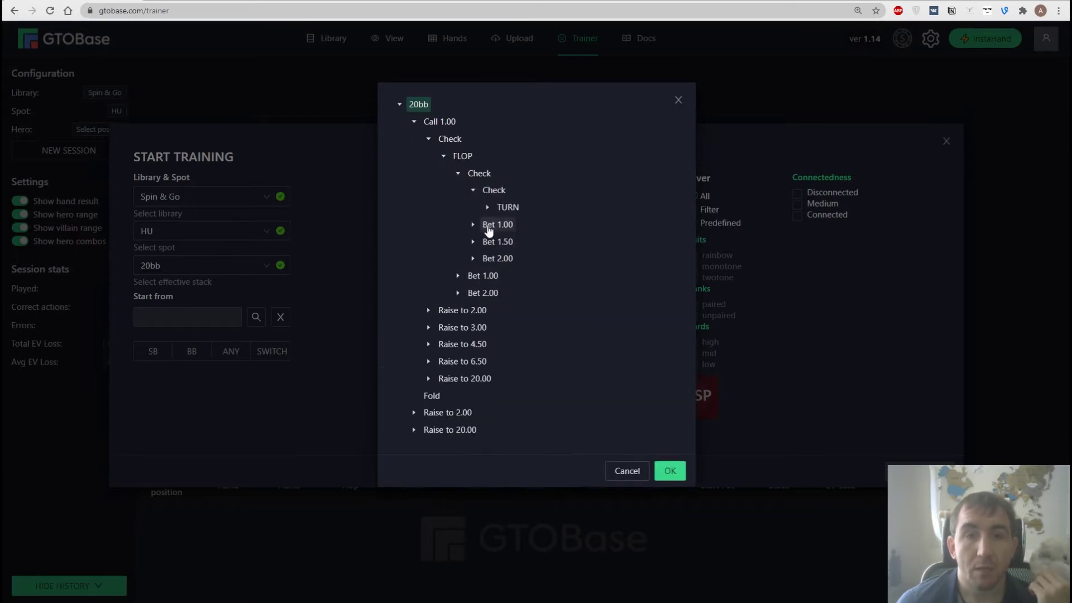
click(506, 208)
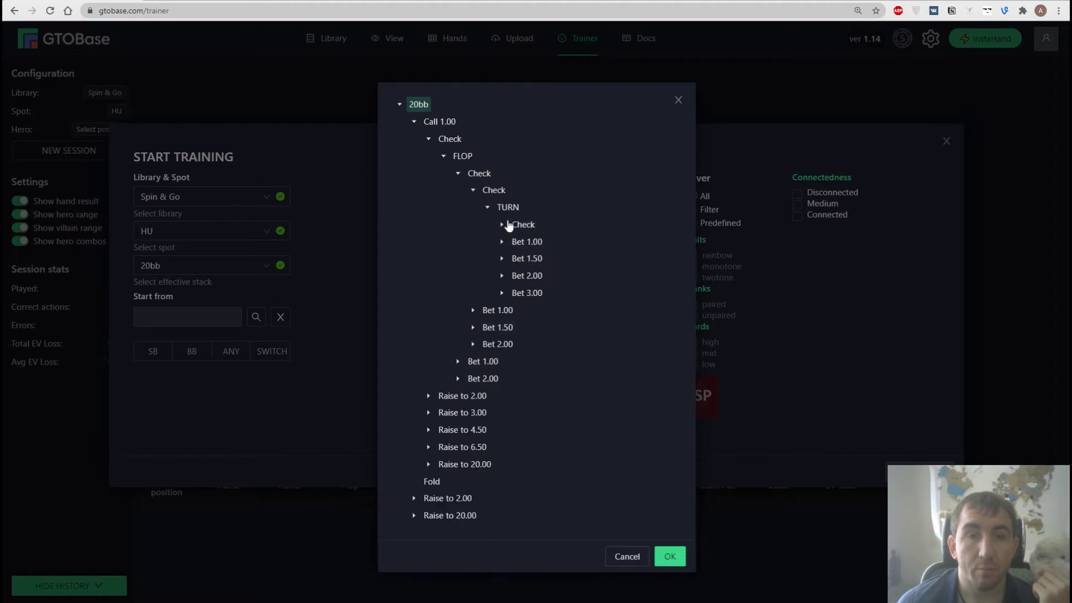
click(669, 556)
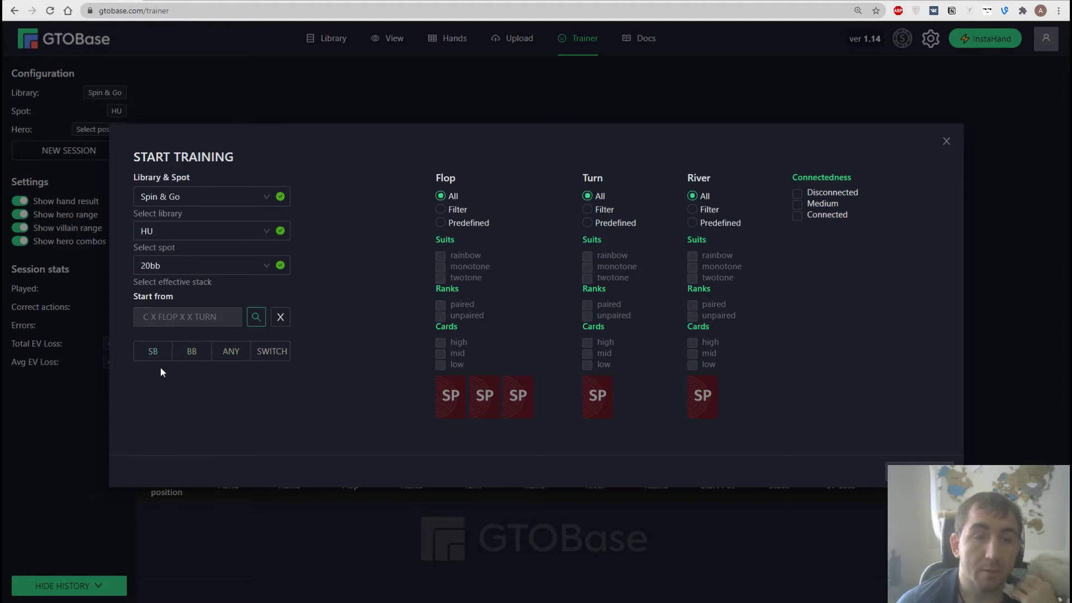
Step: Set the hero position to ANY and the flop boards to Filter
click(231, 352)
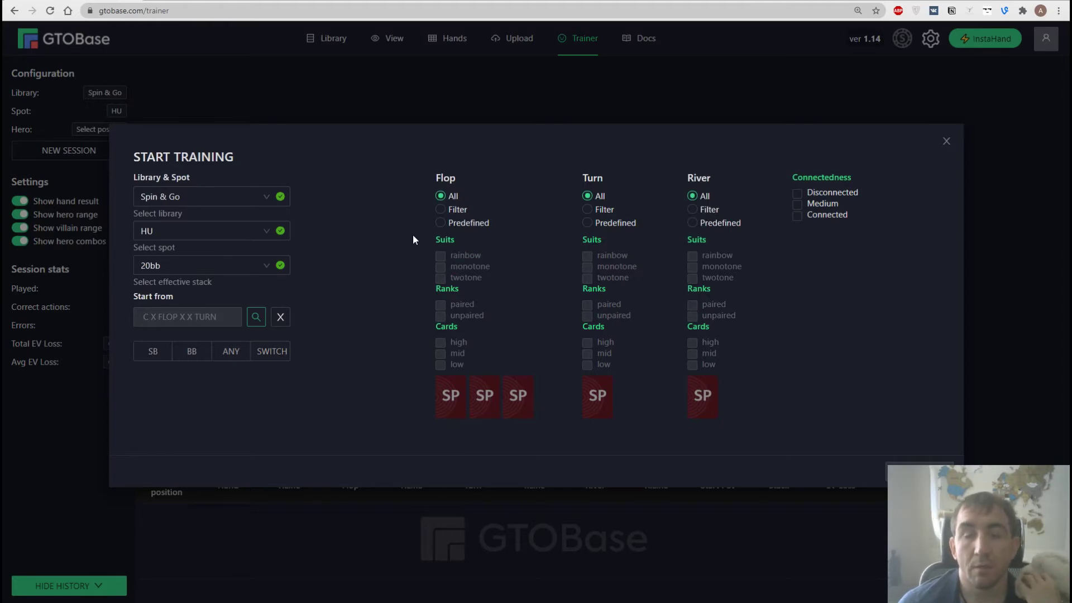
click(460, 211)
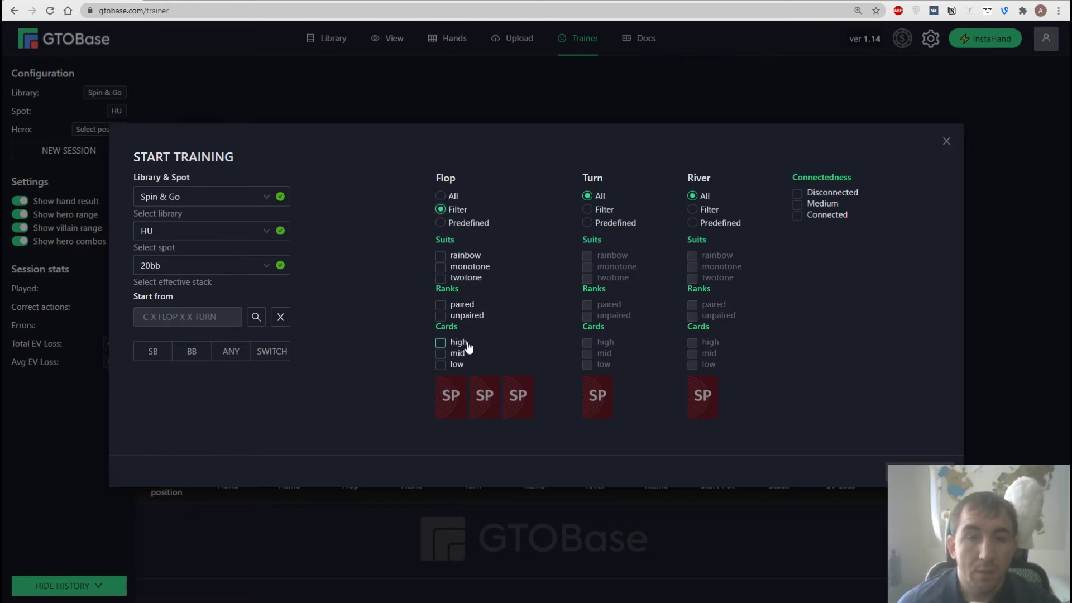
Step: Set the flop to a predefined J♠ 9♣ 7♠ board
click(469, 223)
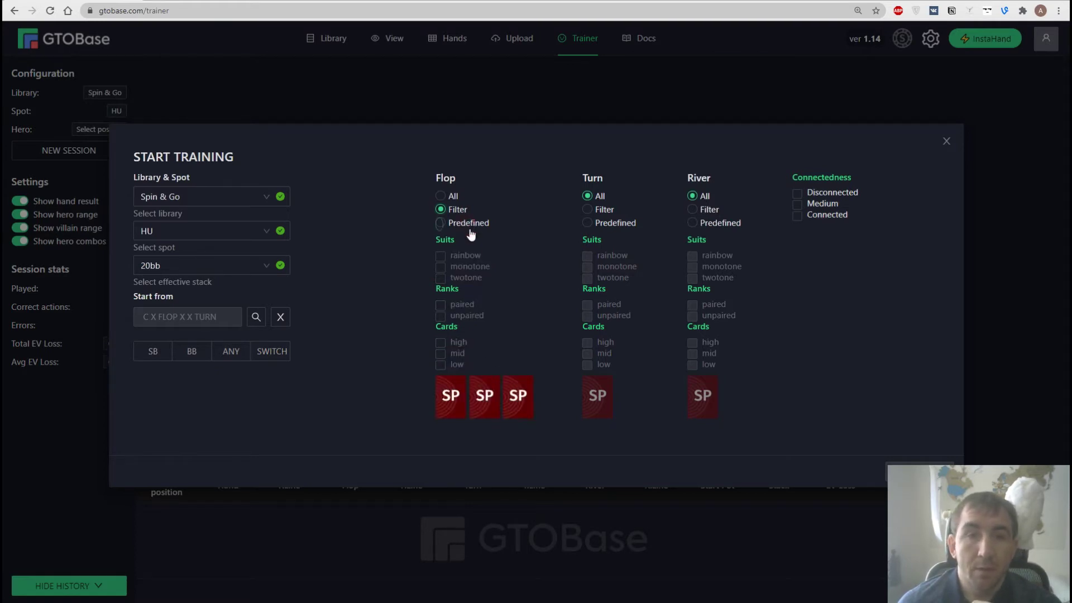
click(453, 396)
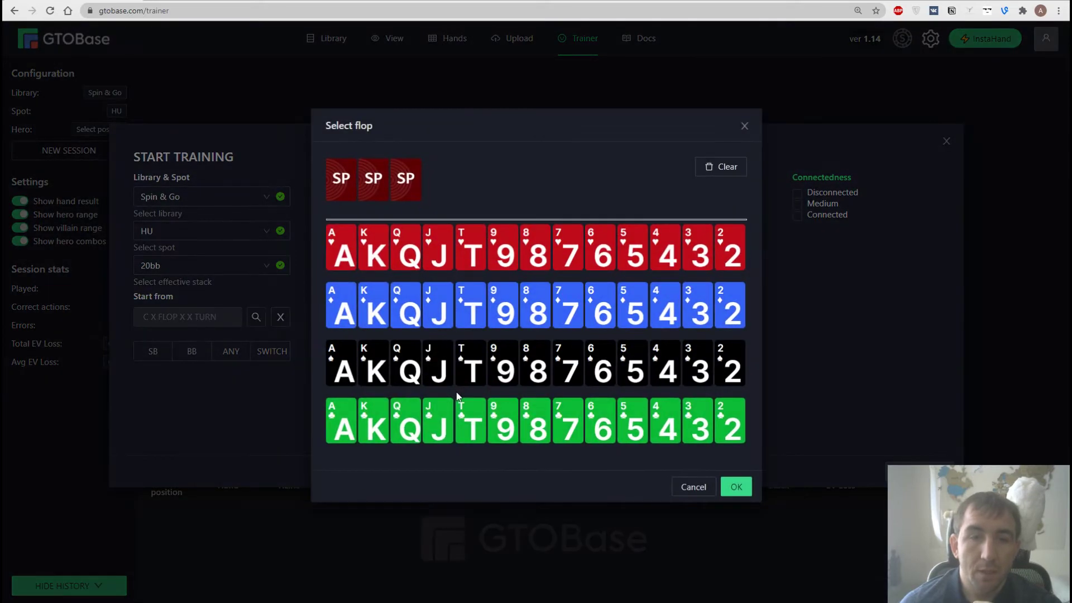
click(438, 363)
click(502, 414)
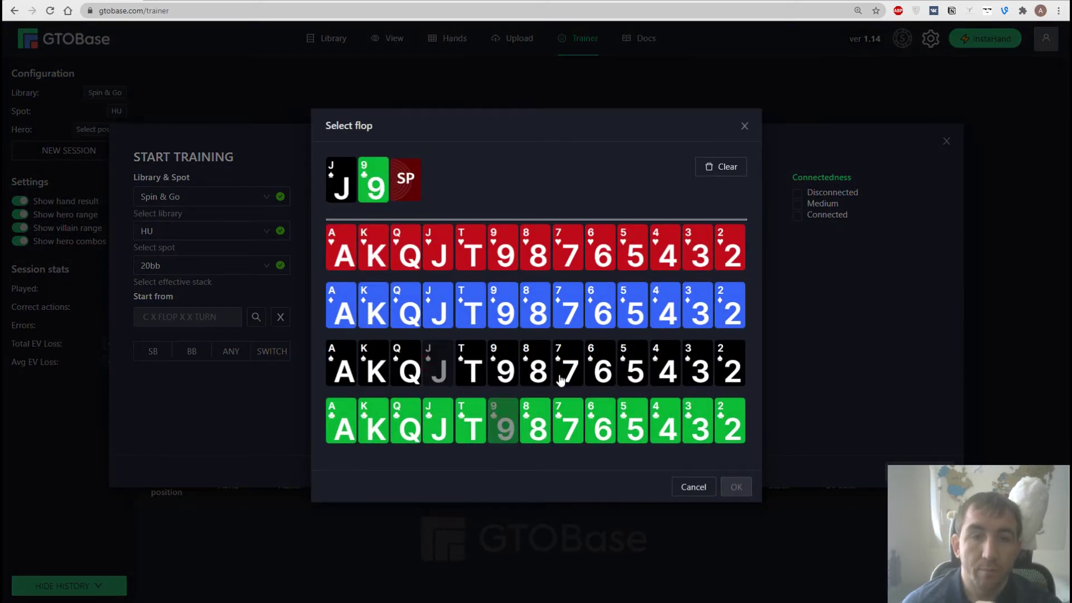
click(568, 363)
click(736, 486)
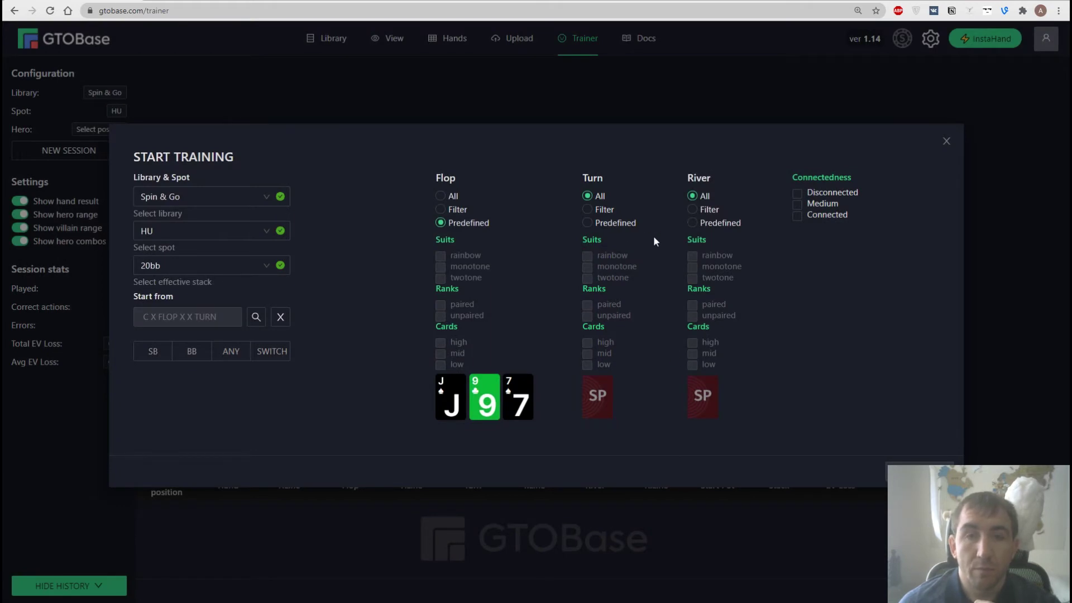
Step: Keep the turn on All cards and tick Disconnected connectedness
click(604, 211)
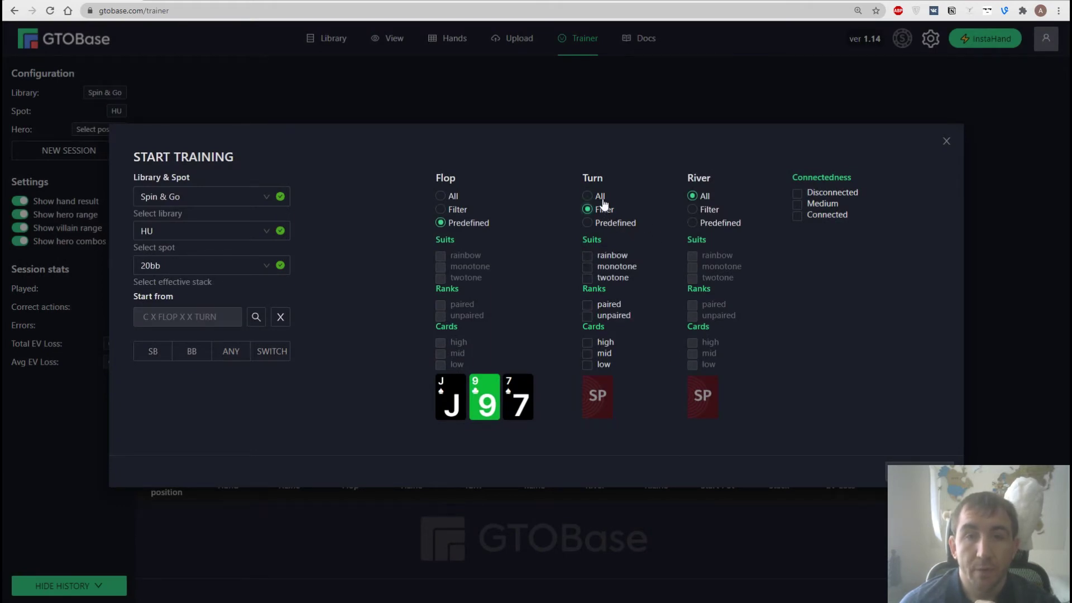
click(602, 197)
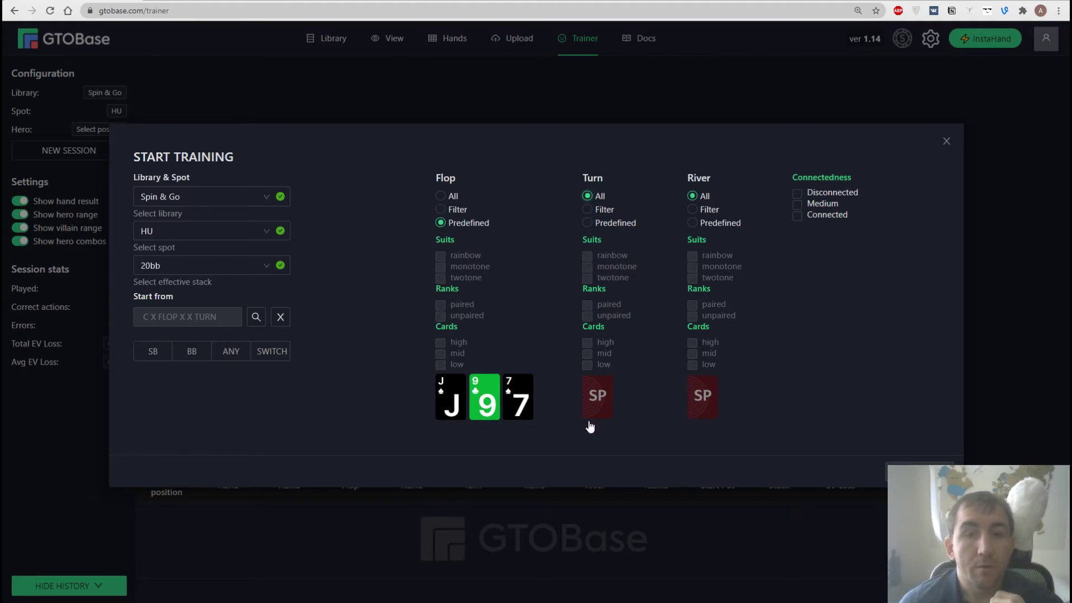
click(852, 195)
Step: Keep Disconnected ticked, return the flop to All boards, and select ANY hero position
click(852, 195)
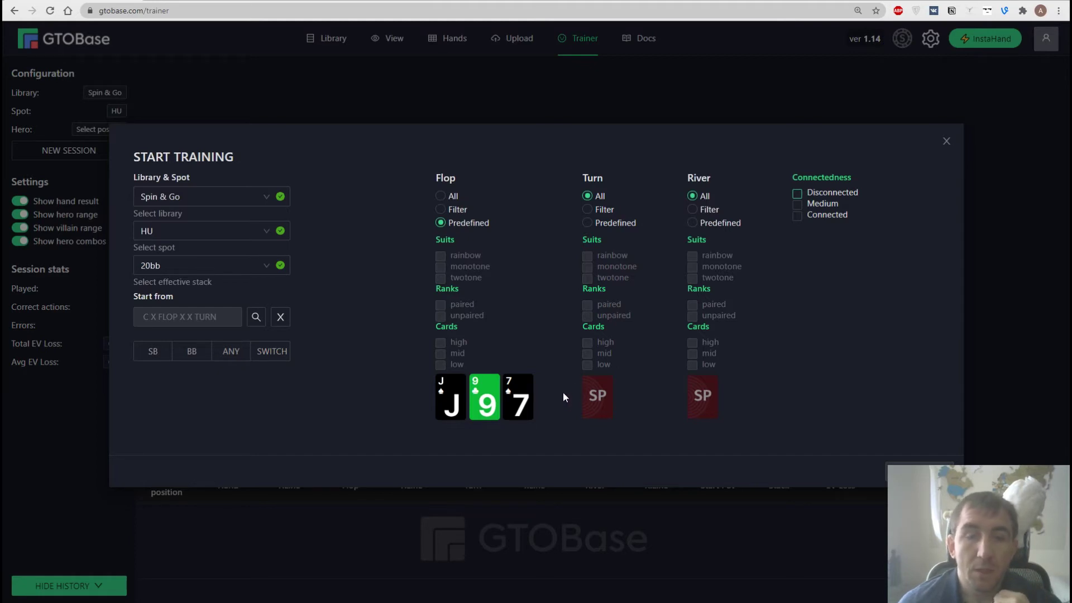
click(827, 193)
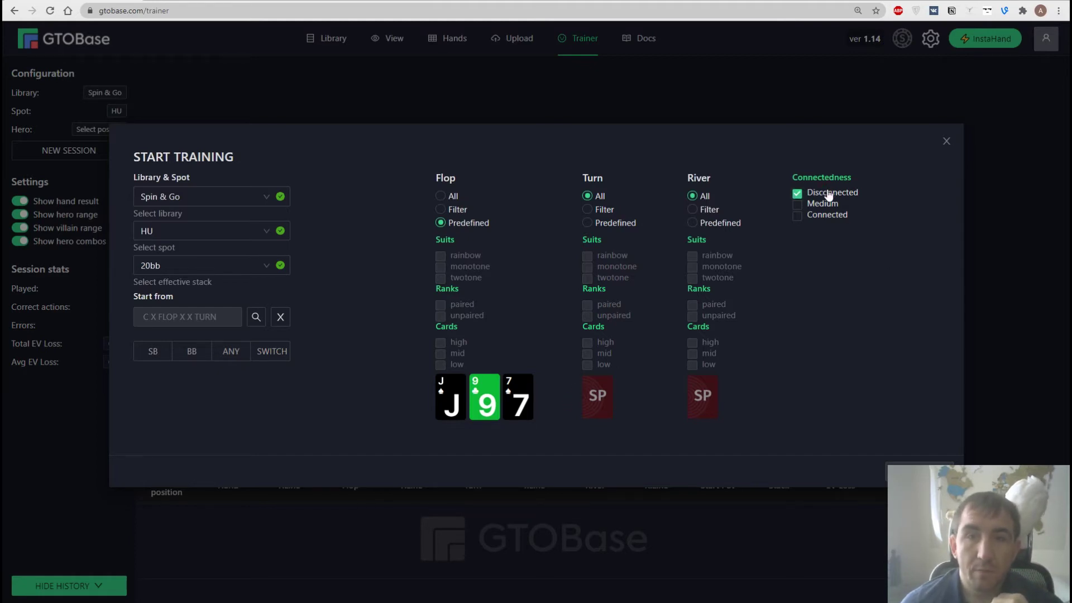
click(440, 196)
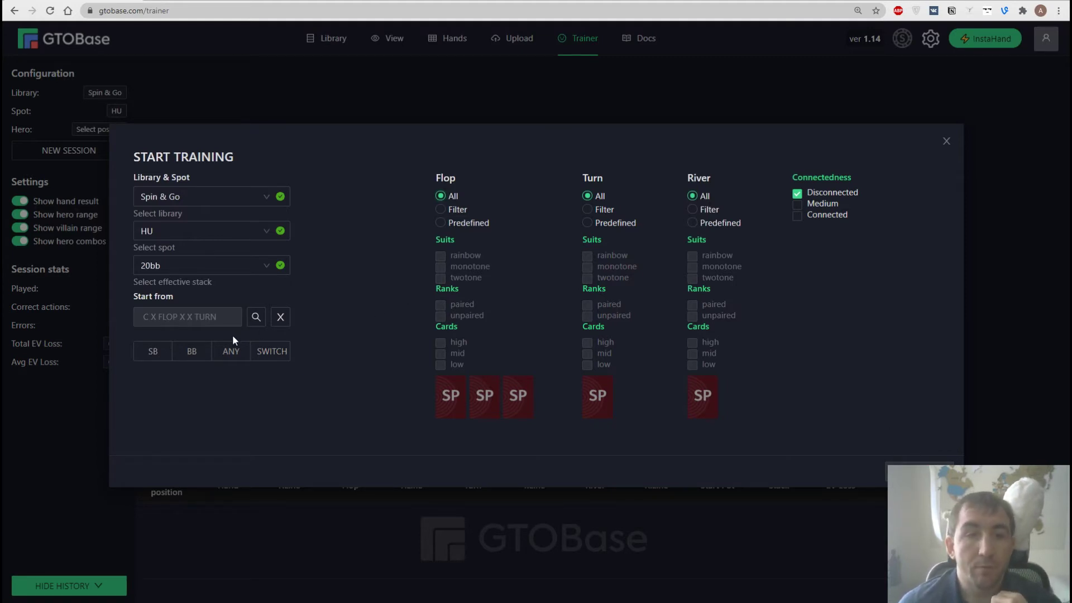
click(231, 351)
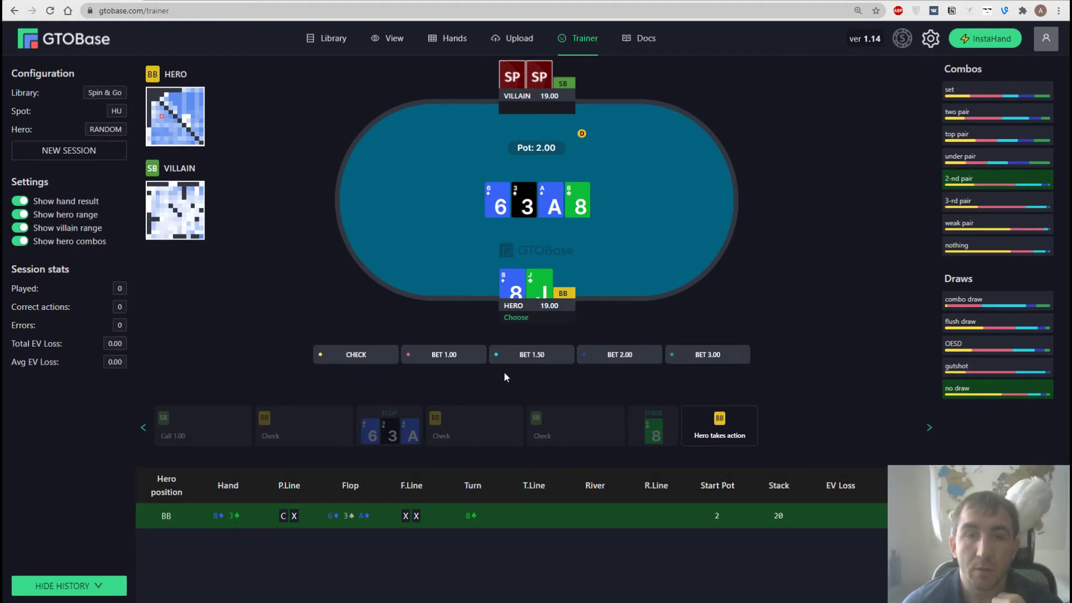
Step: Check as the hero on the turn, then return to the new-session settings
click(373, 353)
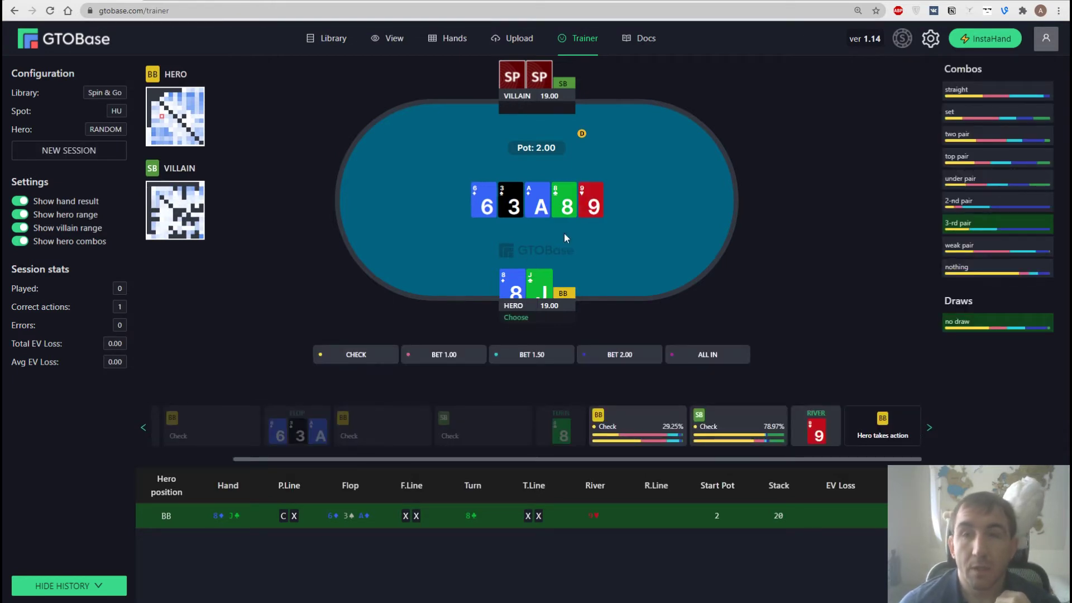
click(73, 153)
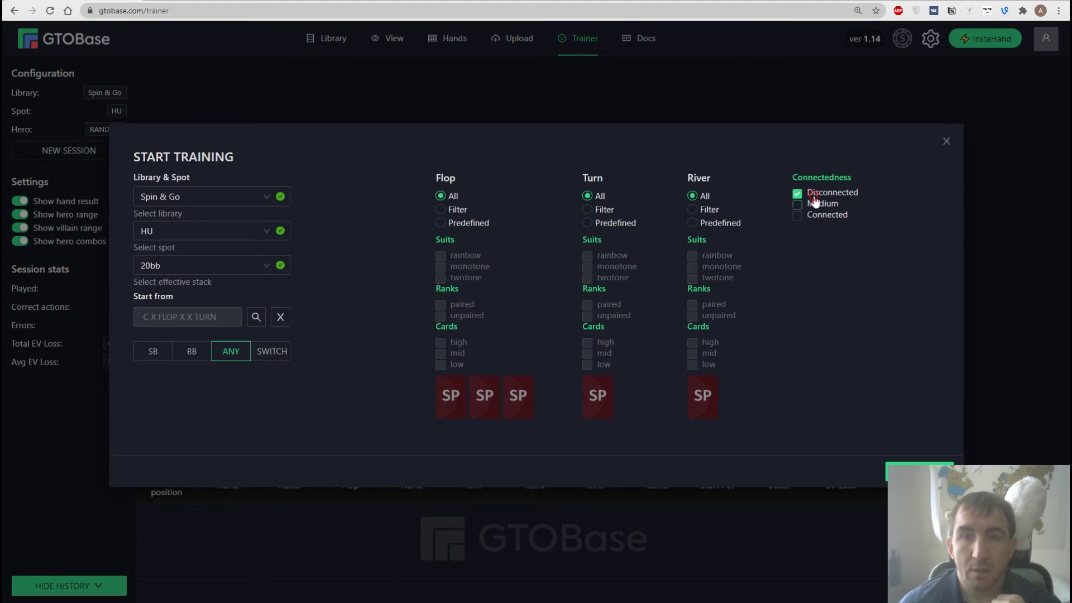
Step: Clear the Disconnected filter, start training from C X FLOP X, then reopen the settings
click(818, 193)
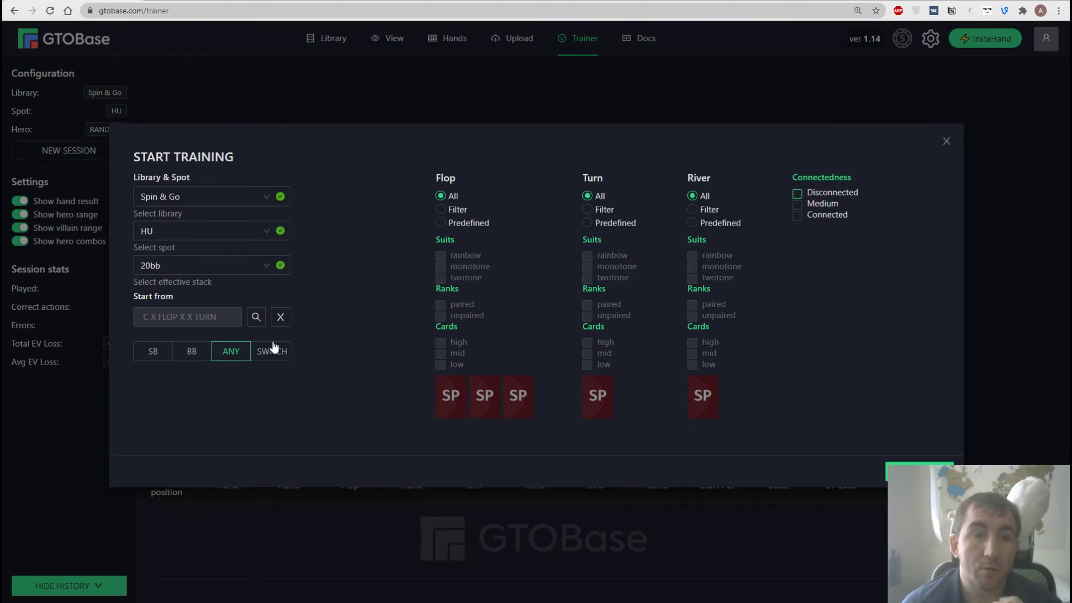
click(256, 321)
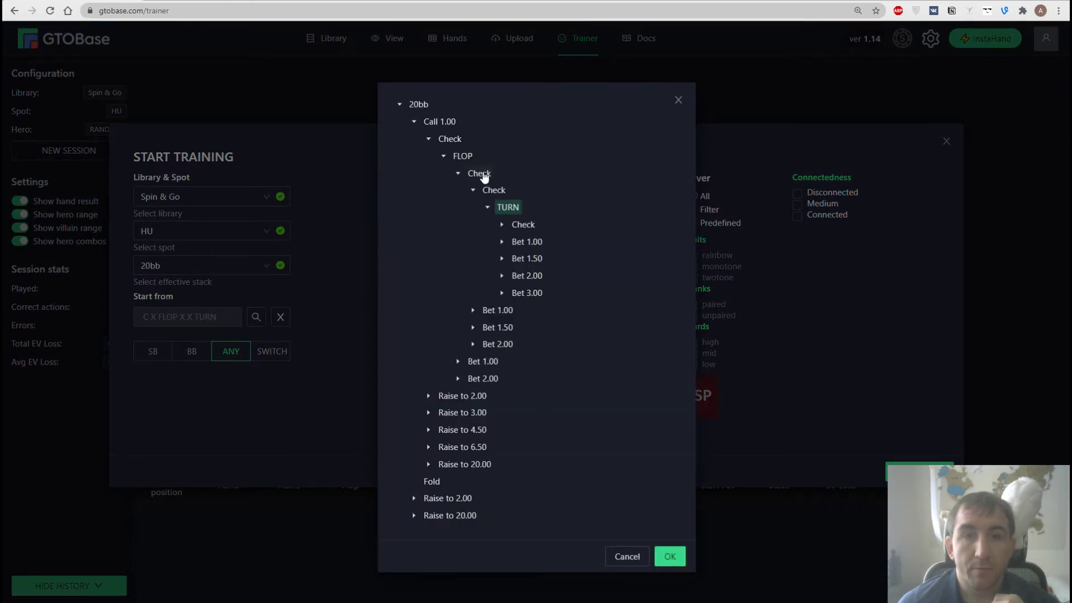
click(479, 173)
click(671, 555)
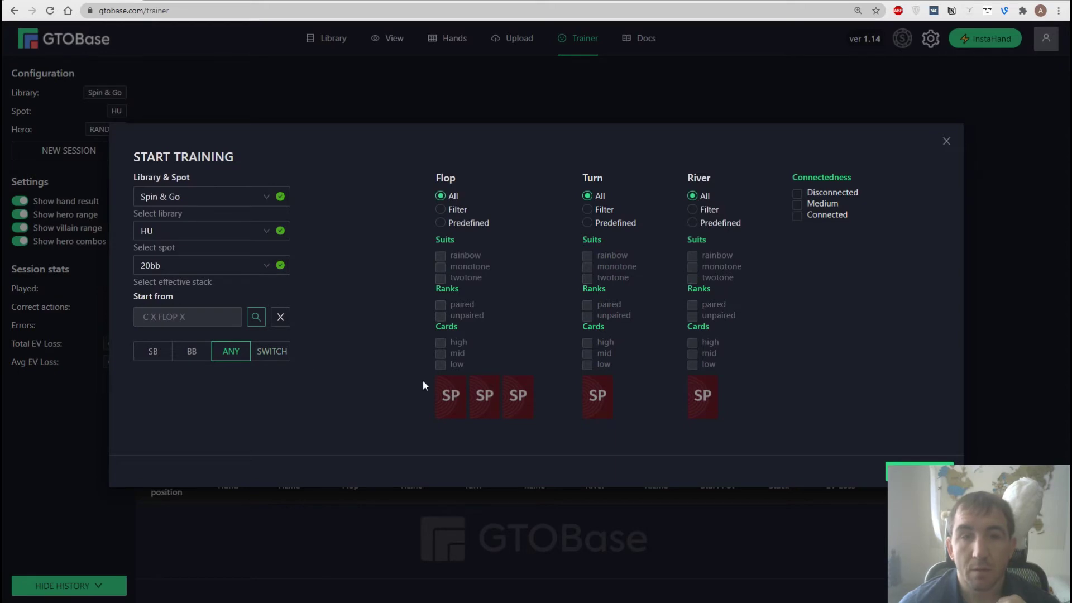
click(891, 472)
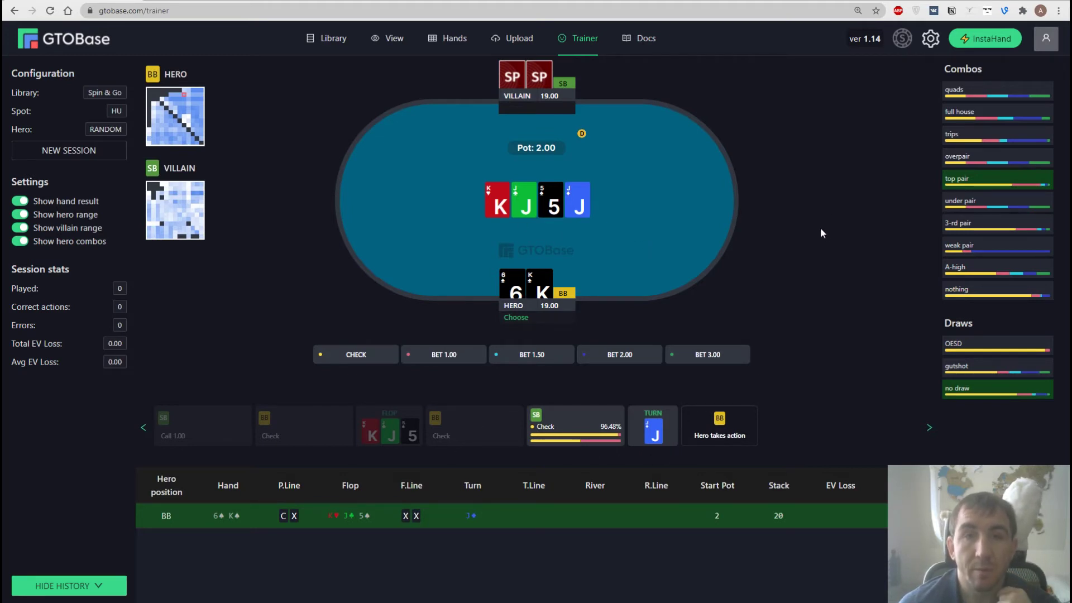
click(73, 152)
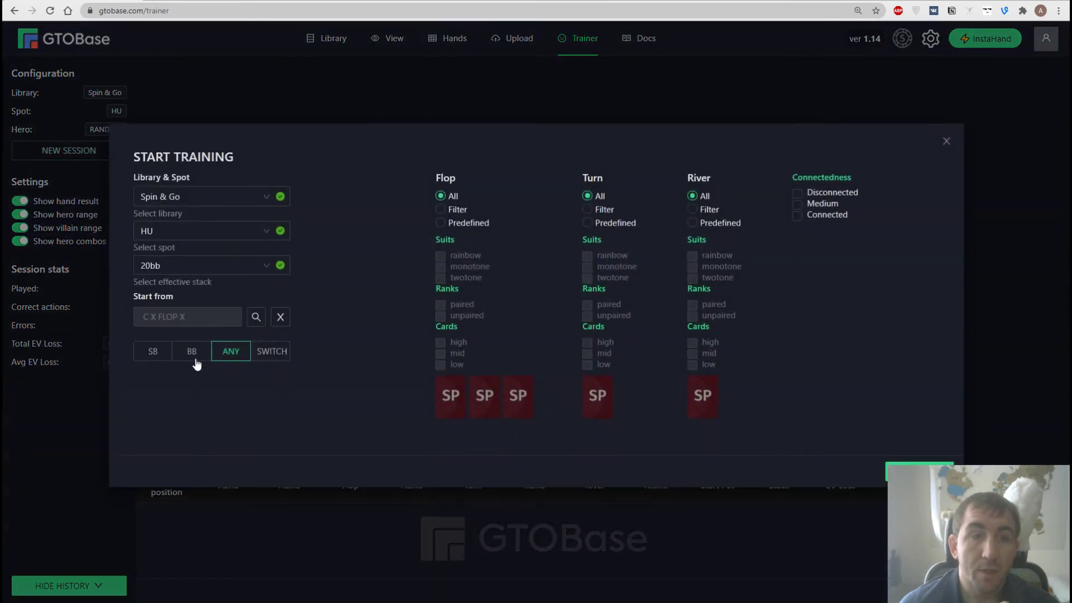
Step: Train a hand with the hero fixed as SB, then reopen the Start Training dialog
click(153, 351)
click(916, 473)
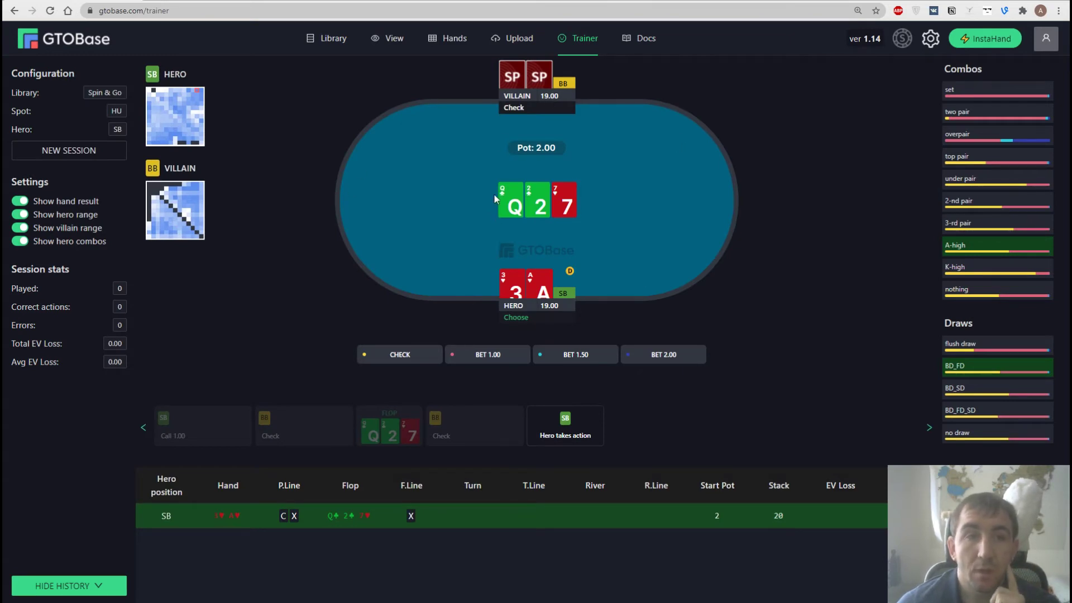
click(70, 150)
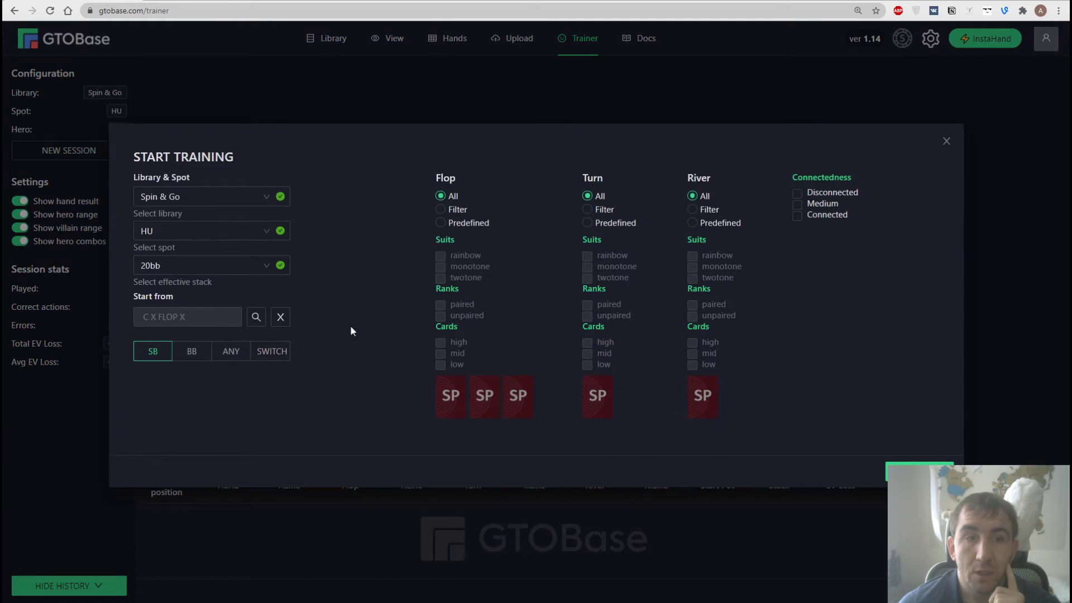
click(946, 141)
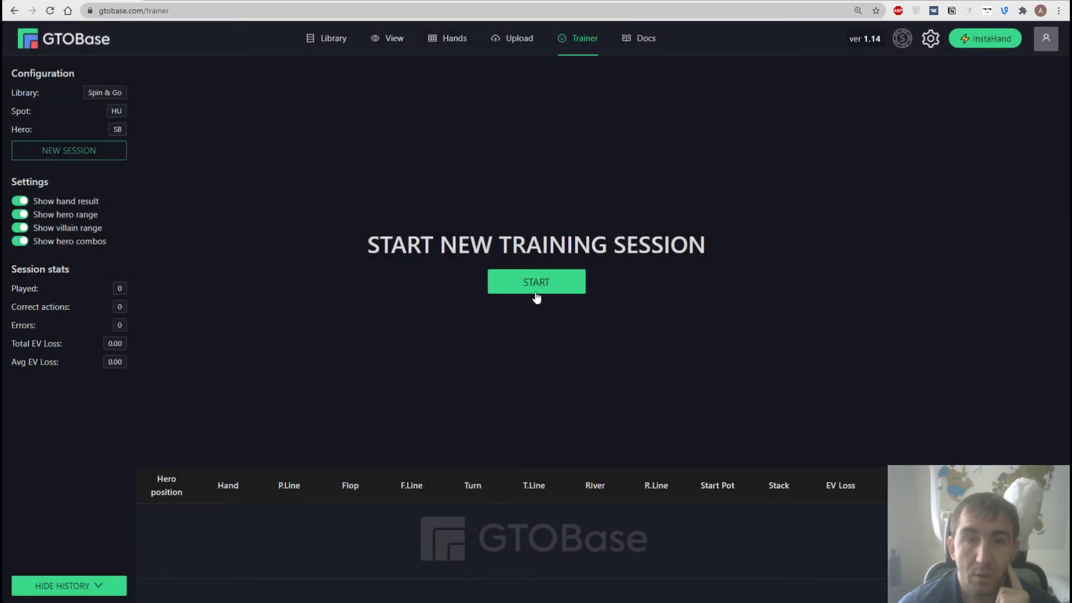
click(507, 283)
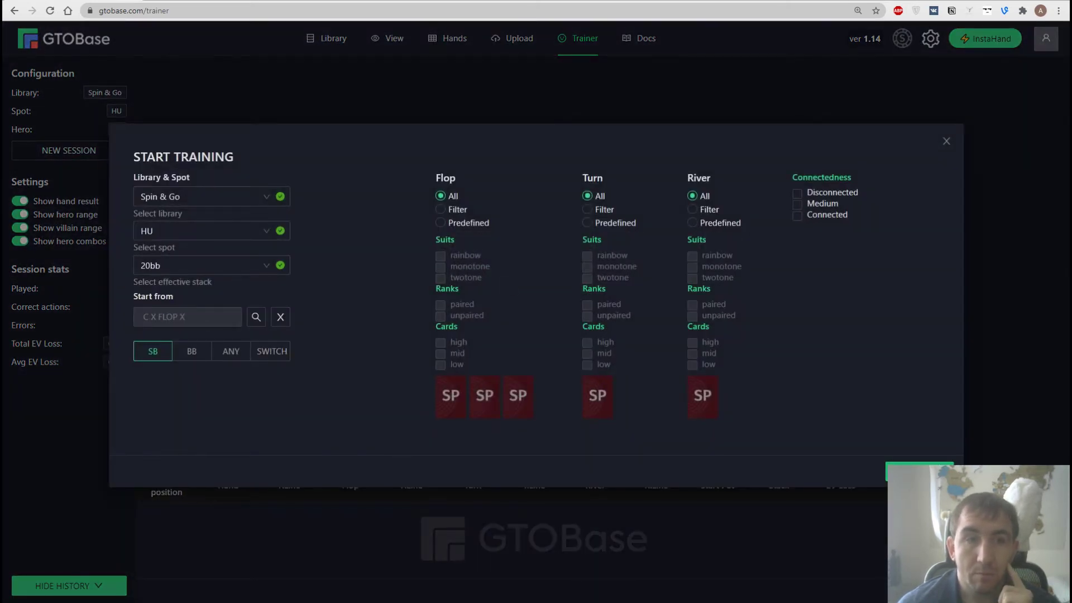
Step: Launch the SB session and bet 1.00 with 6-7 on the 4-7-T flop
click(910, 471)
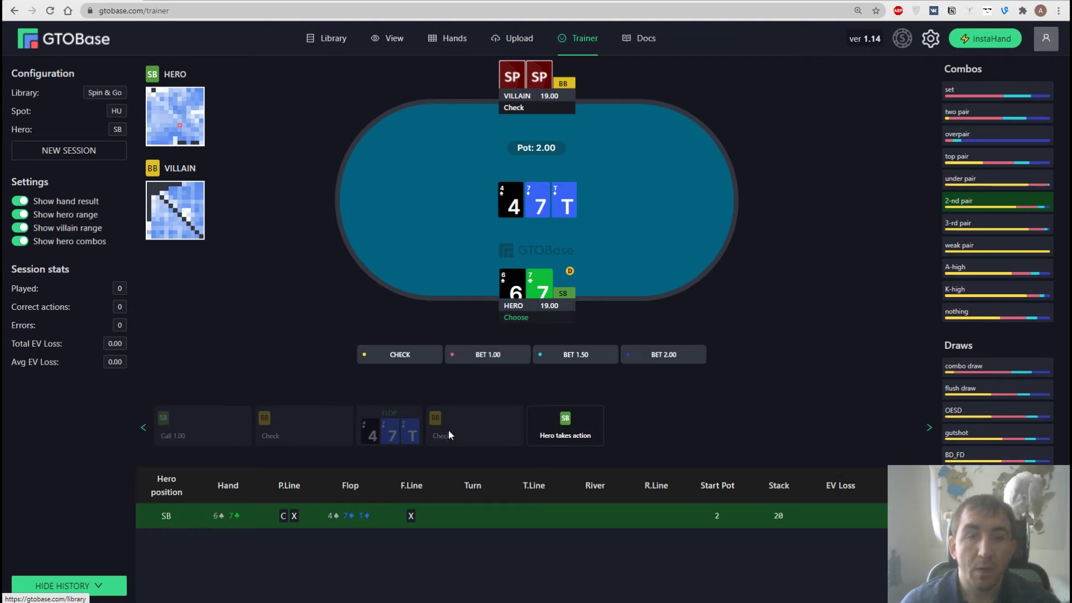
click(512, 354)
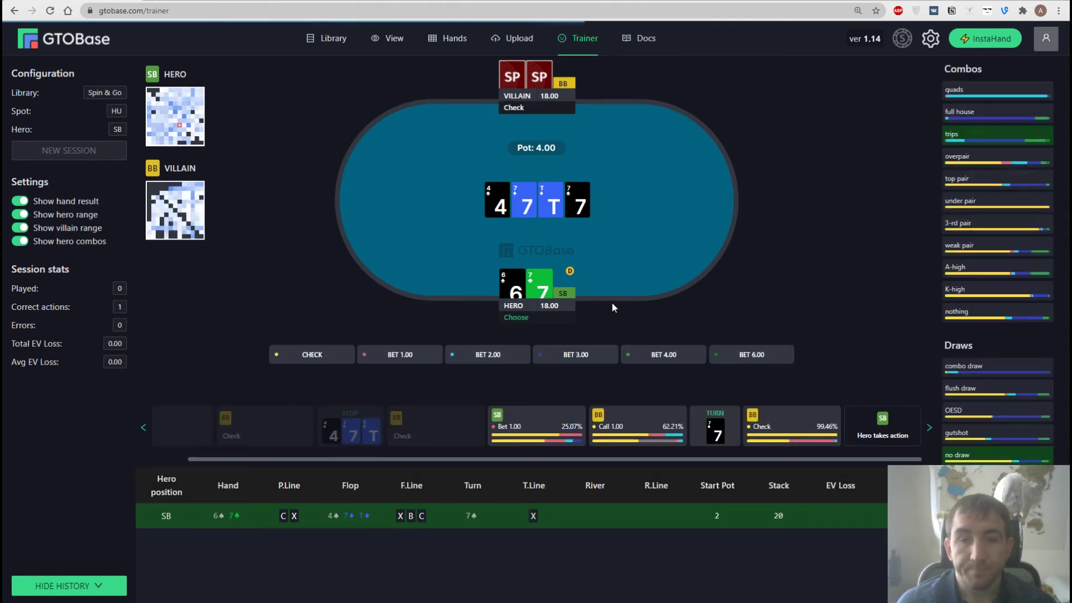
Step: View the solver frequency and EV popups for the SB Bet 1.00 and BB Call 1.00 history cards
mouse_move(619, 441)
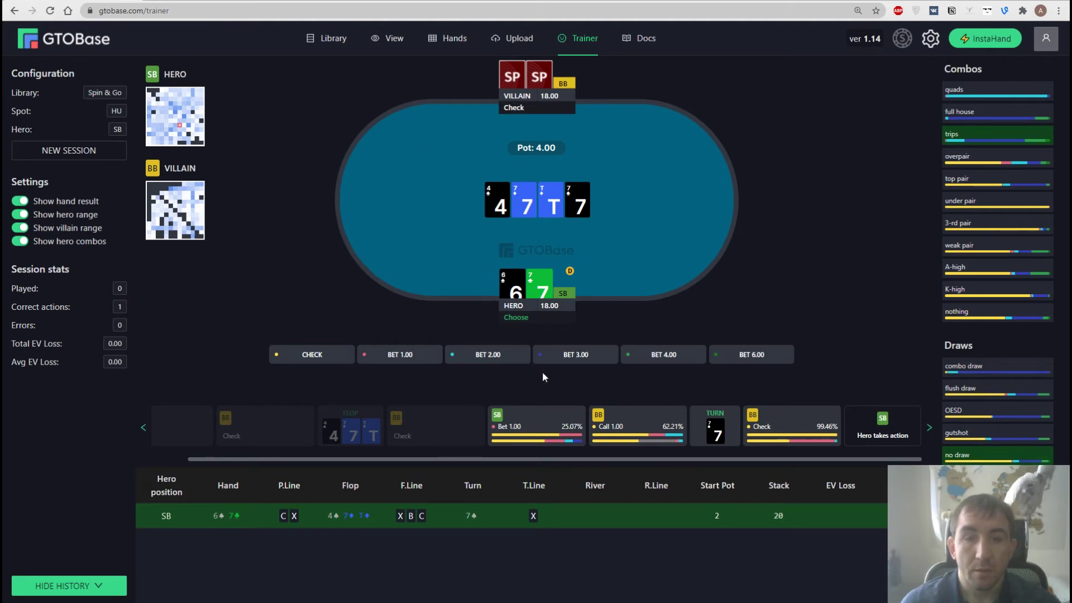
mouse_move(529, 429)
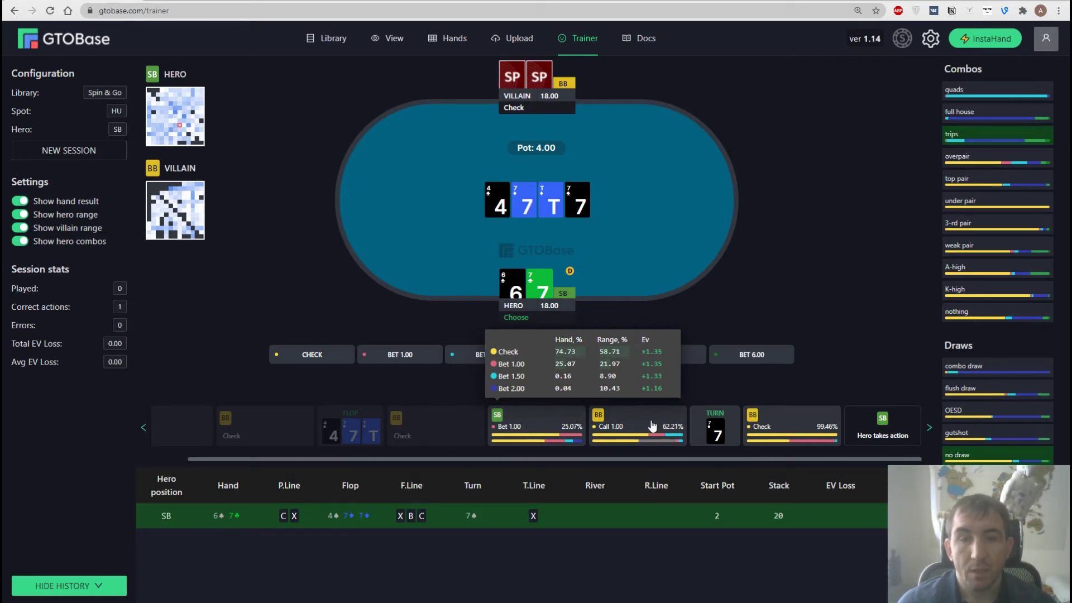
mouse_move(652, 426)
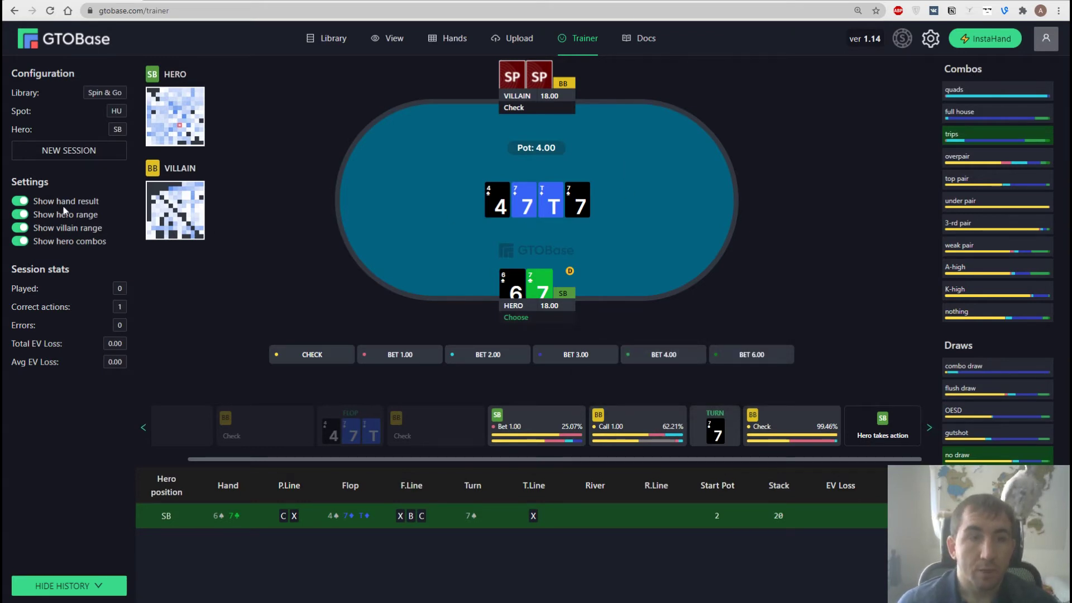
Step: Hide and re-show the hero range, villain range and hero combos displays
click(21, 215)
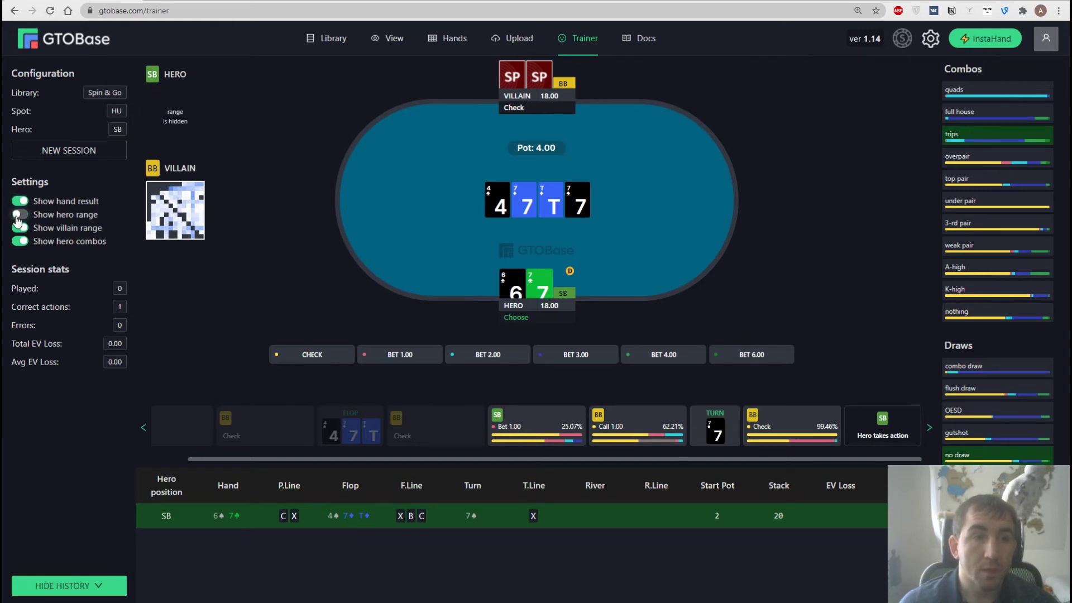
click(21, 216)
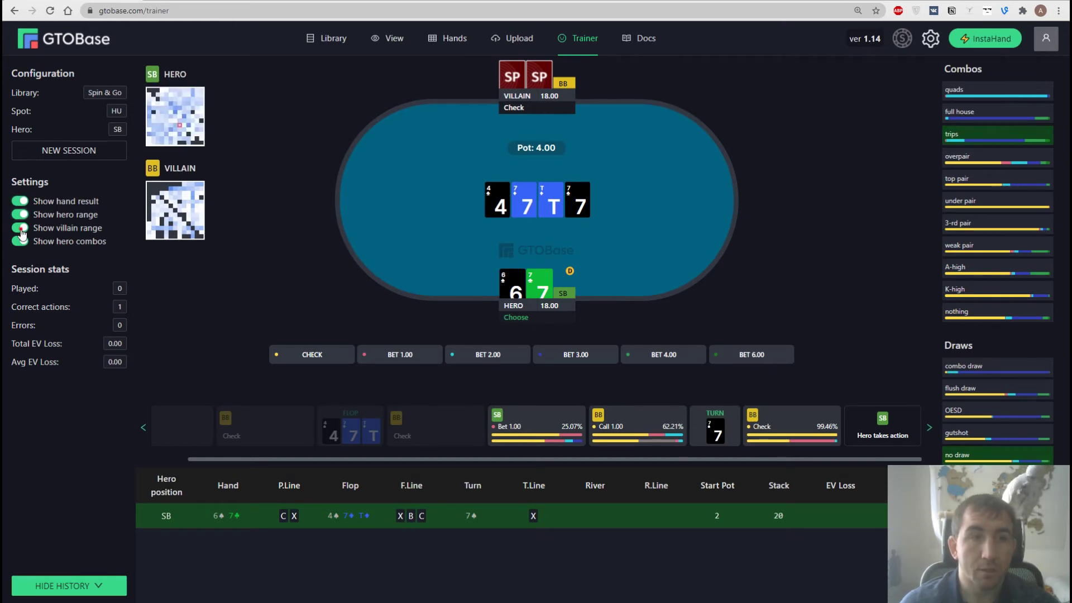
click(22, 233)
click(22, 229)
click(21, 242)
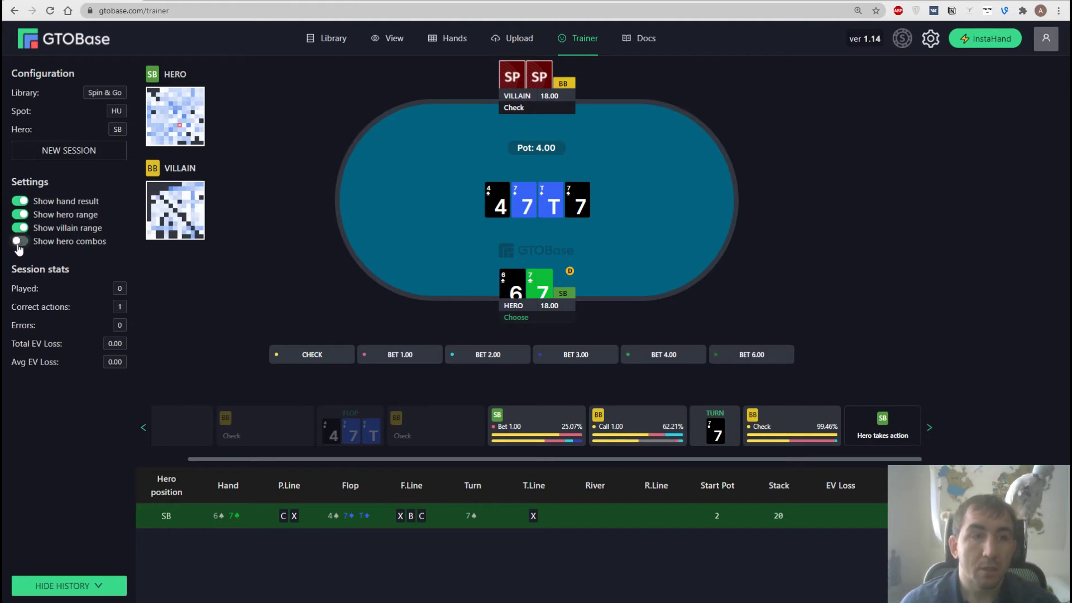
click(20, 243)
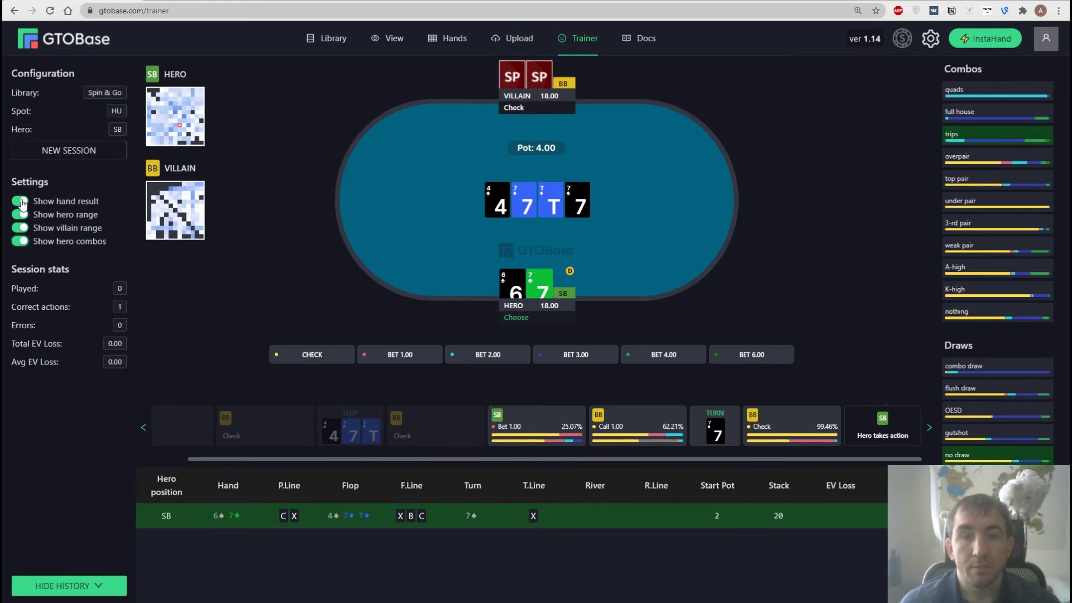
Step: With hand results switched off, check the turn for a -0.27 EV error, then re-enable hand results
click(23, 201)
click(312, 355)
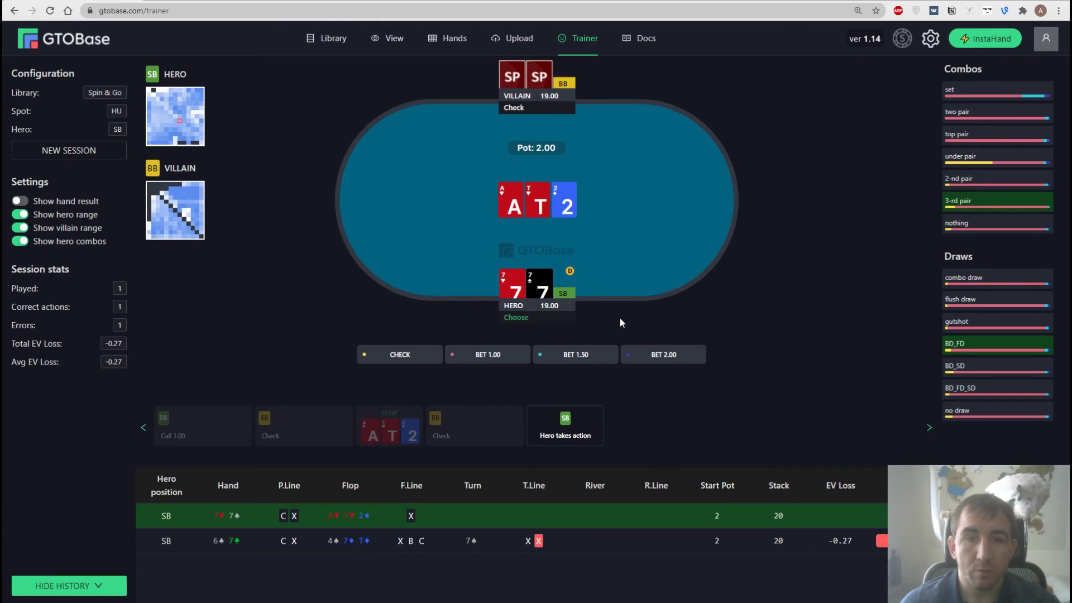
click(20, 201)
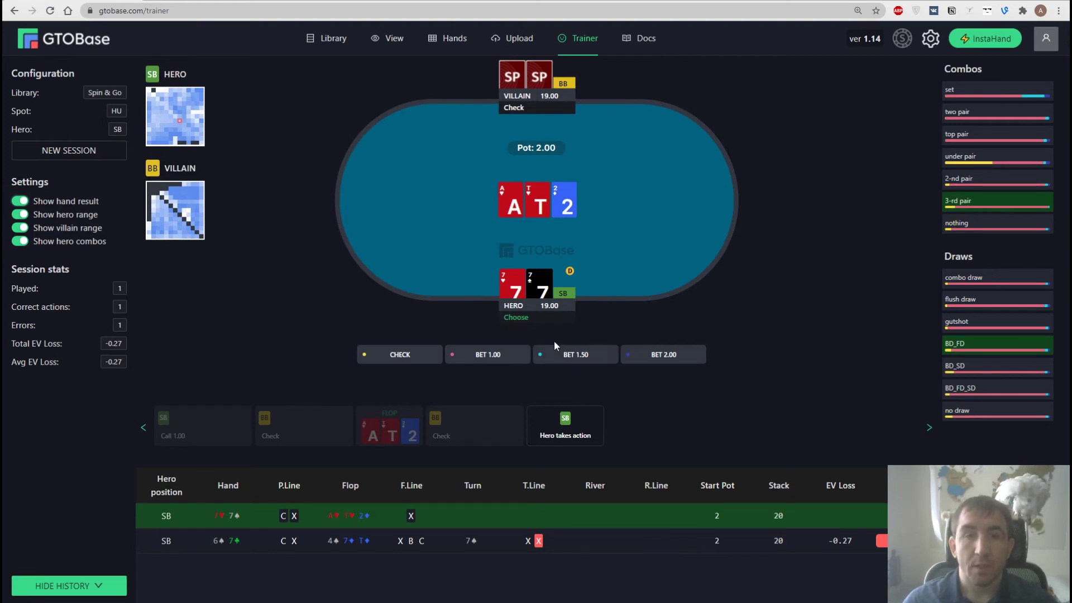
Step: Bet 1.00 on the A-T-2 flop, rewind and repeat the bet, then collapse the hand history
click(487, 362)
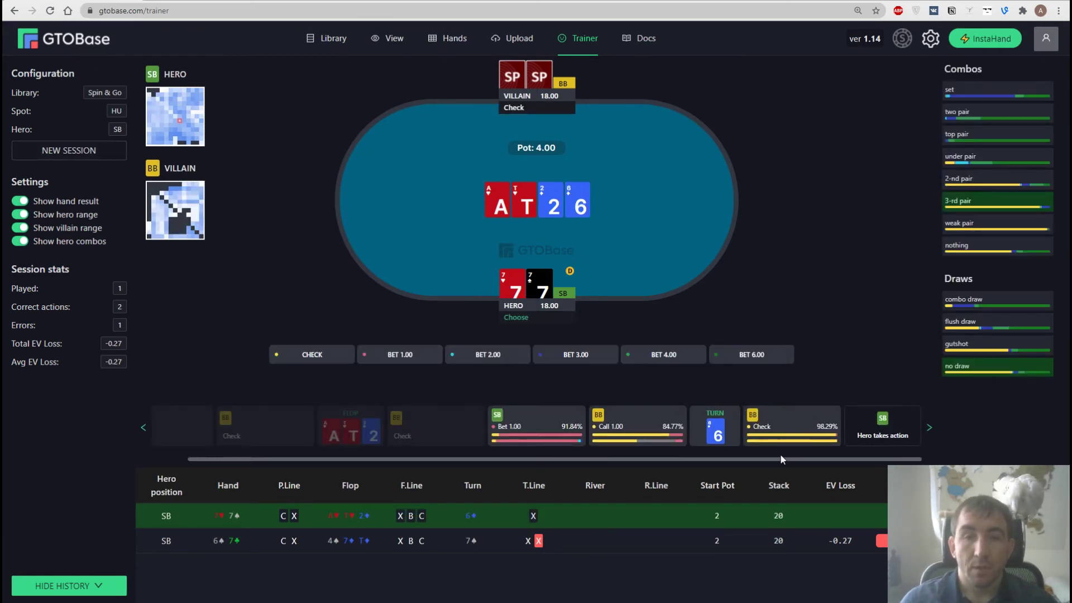
mouse_move(749, 443)
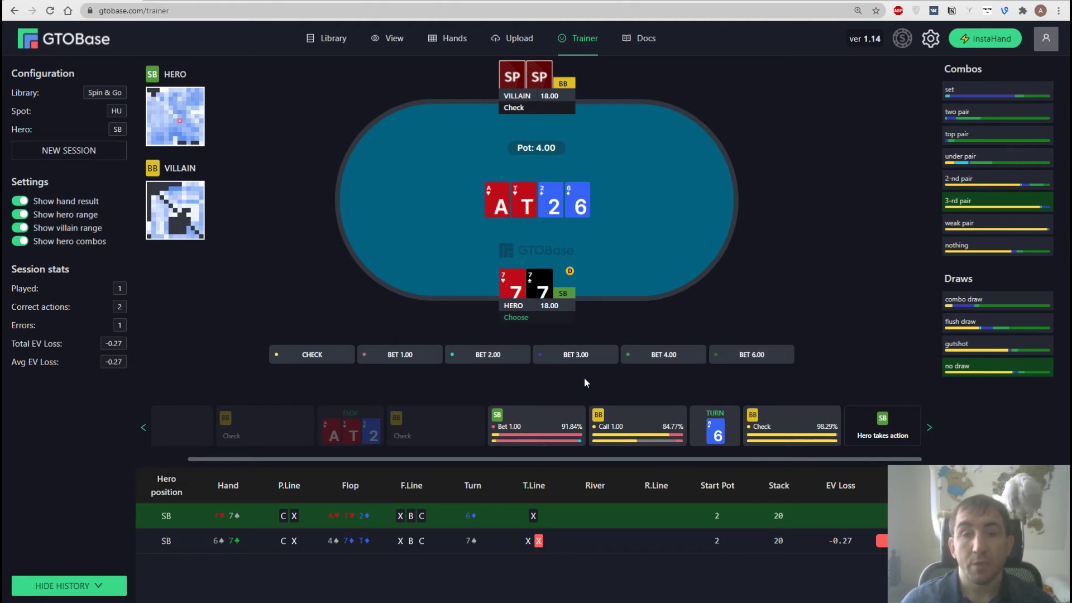
mouse_move(545, 429)
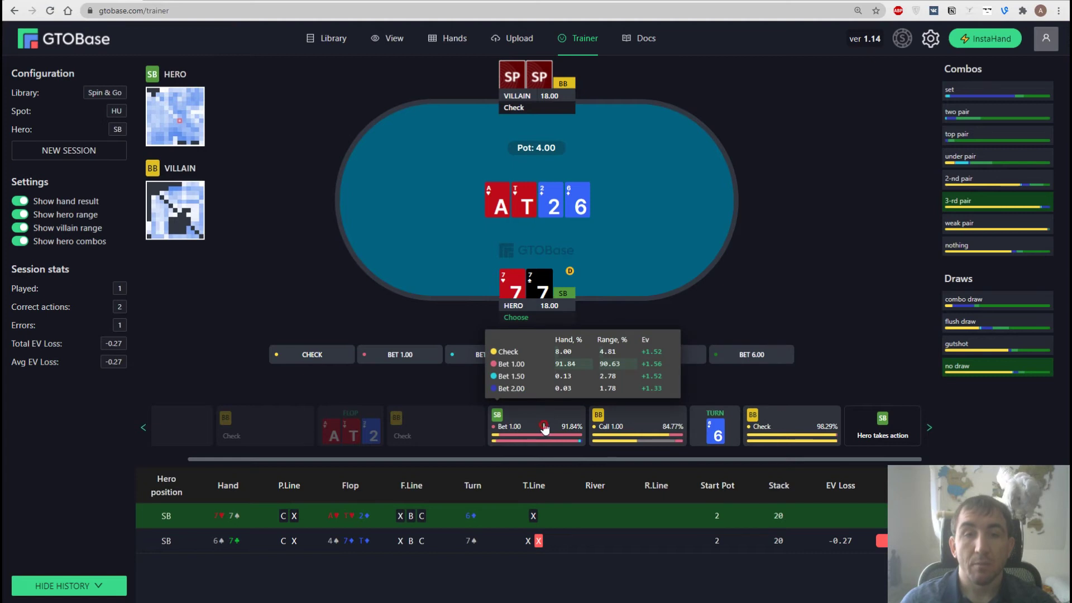
click(545, 429)
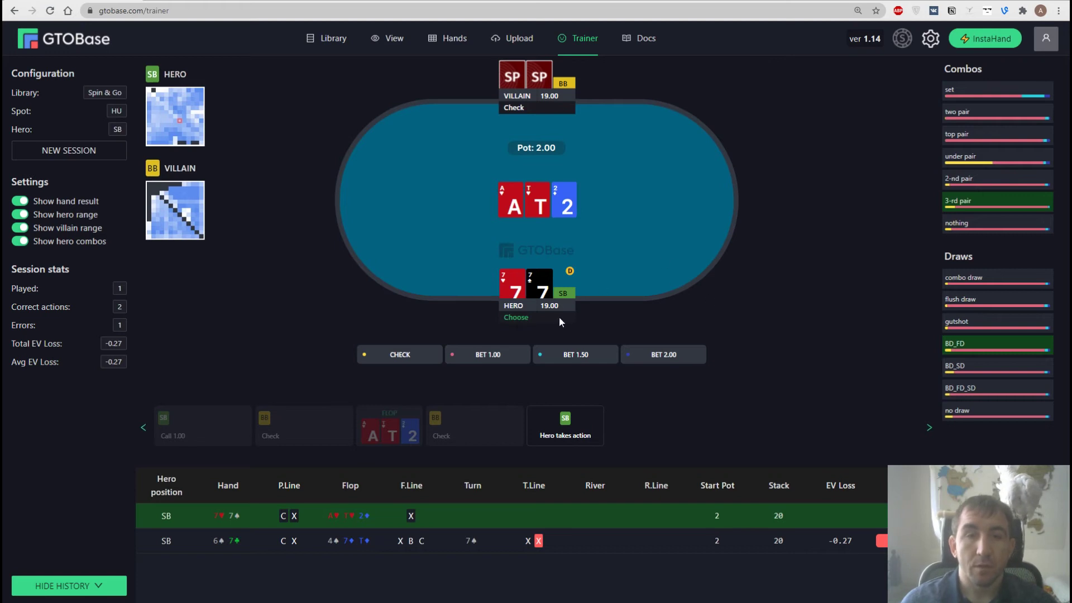
click(487, 353)
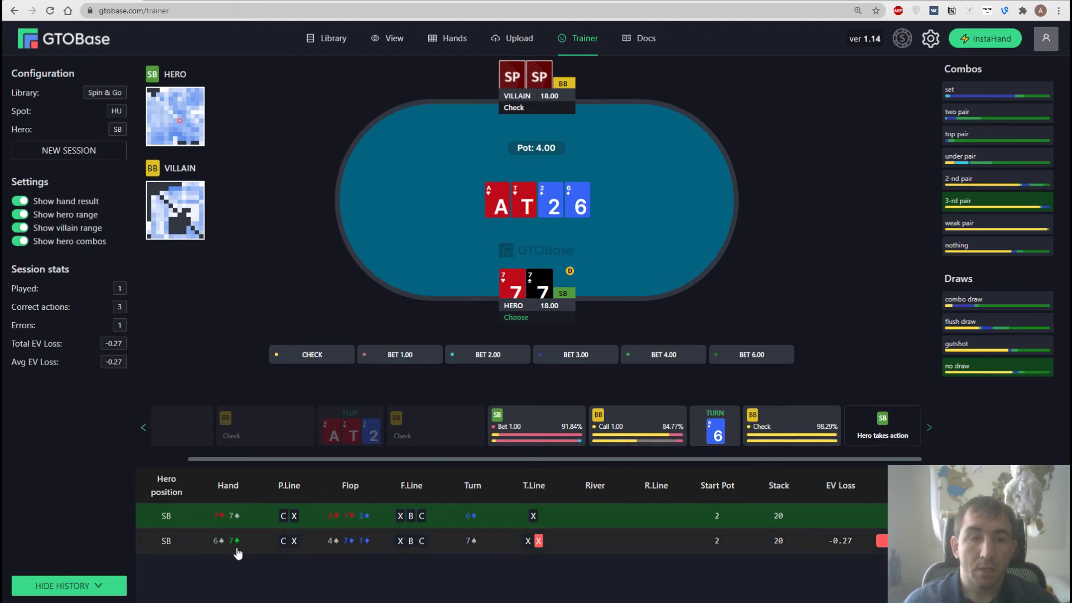
click(106, 586)
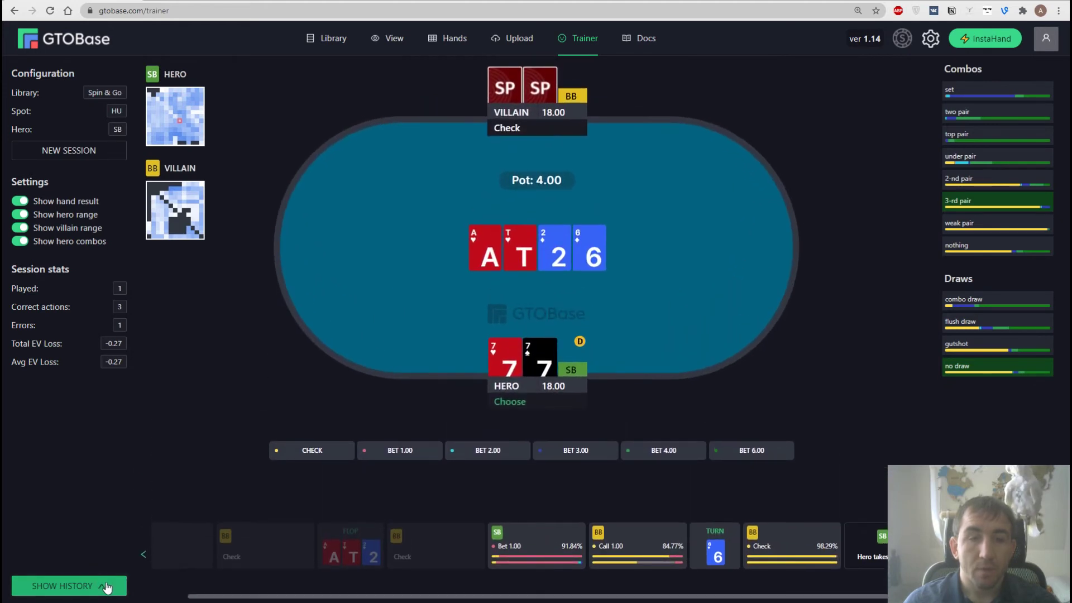
Step: Expand the hand history panel so both SB hands are listed again
click(106, 586)
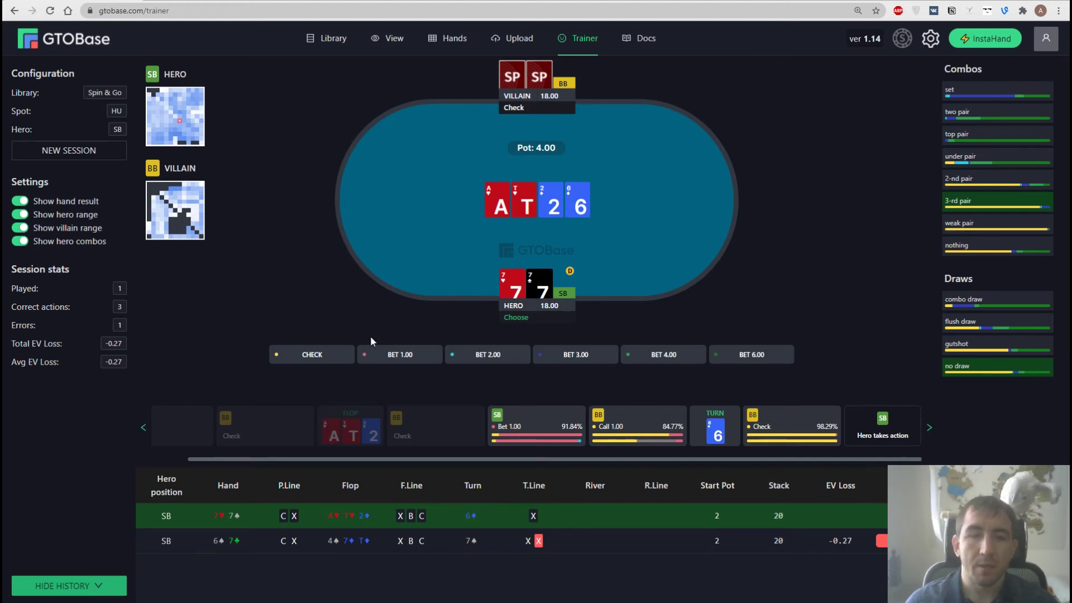
click(412, 516)
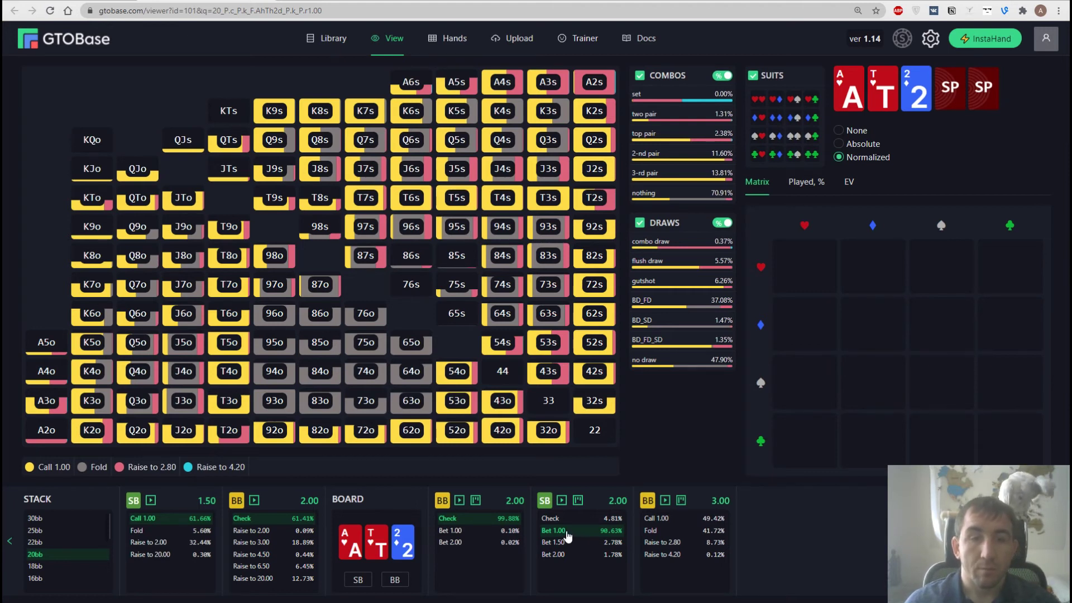
click(504, 524)
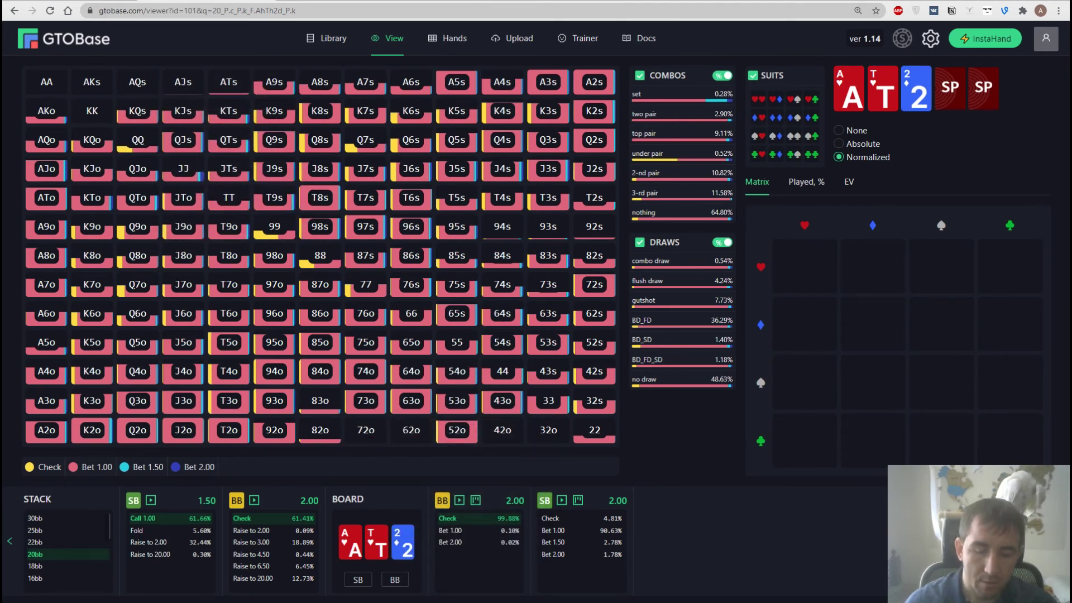
key(alt+Left)
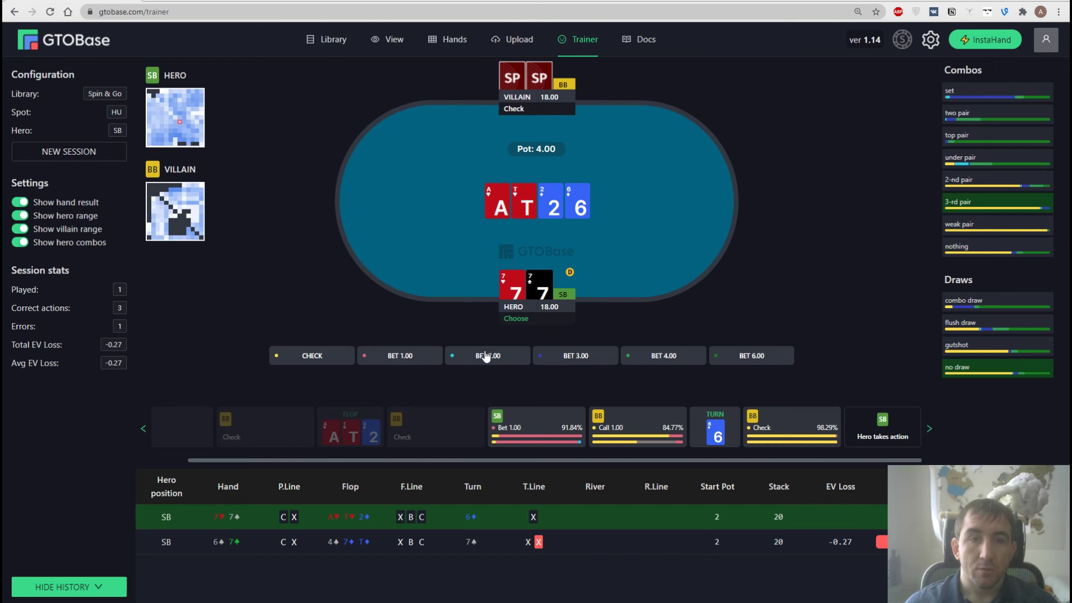
Step: Bet 6.00 with 7-7 on A-T-2-6 and review the -0.97 EV error details
click(762, 358)
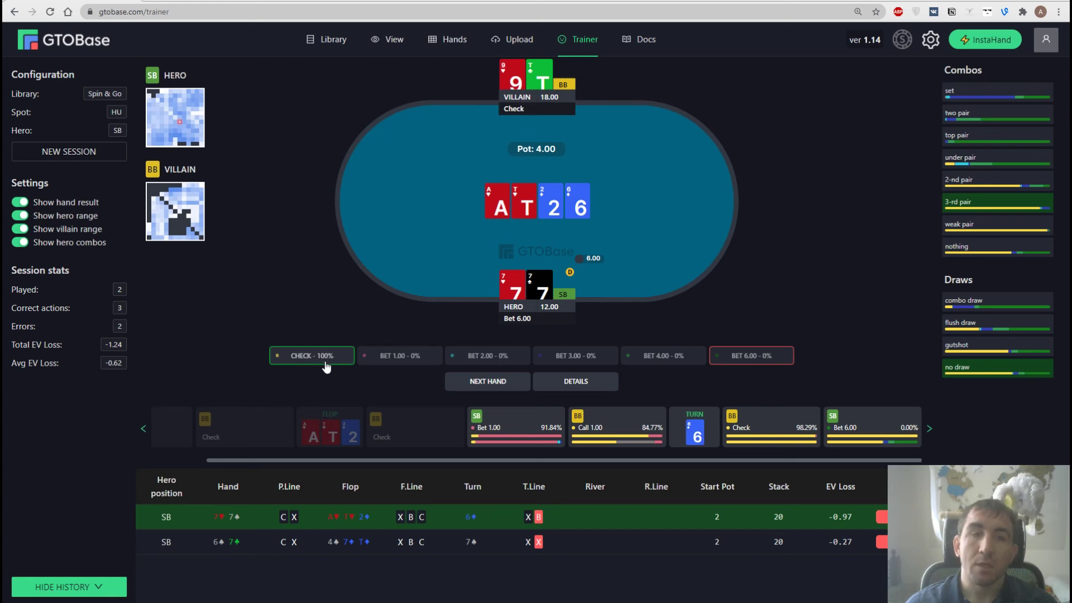
click(578, 382)
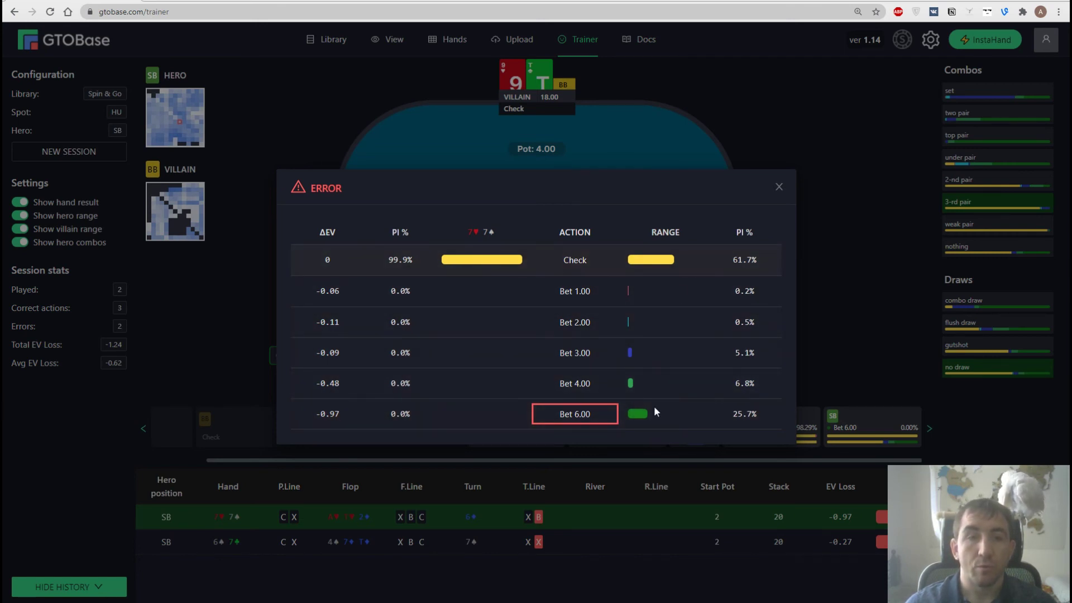
click(813, 180)
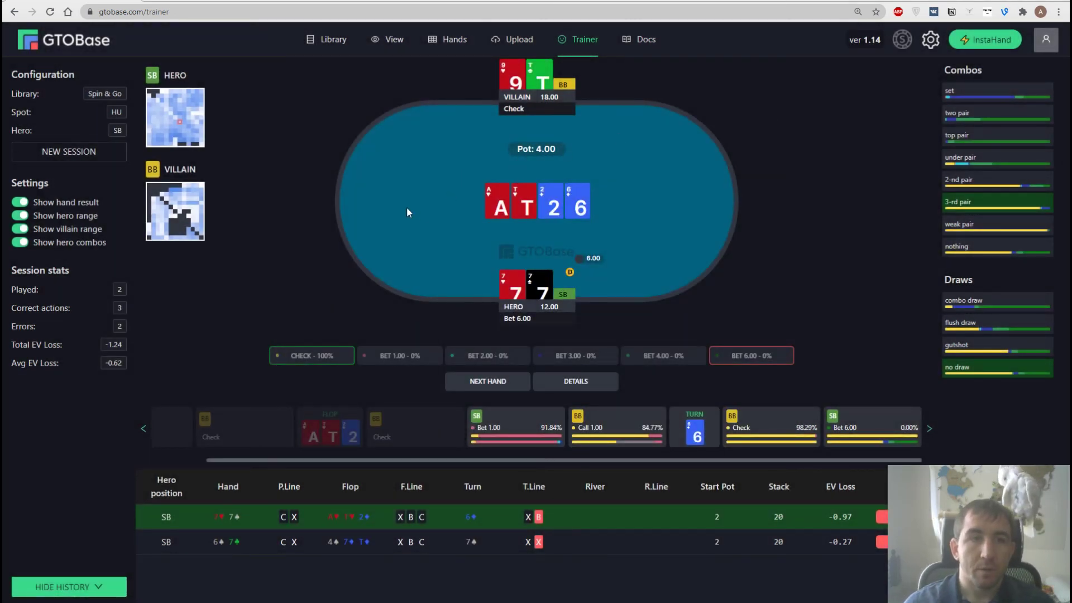
Step: Open the Spin & Go solution from the View menu and choose the small blind's 1.00 preflop call
mouse_move(391, 49)
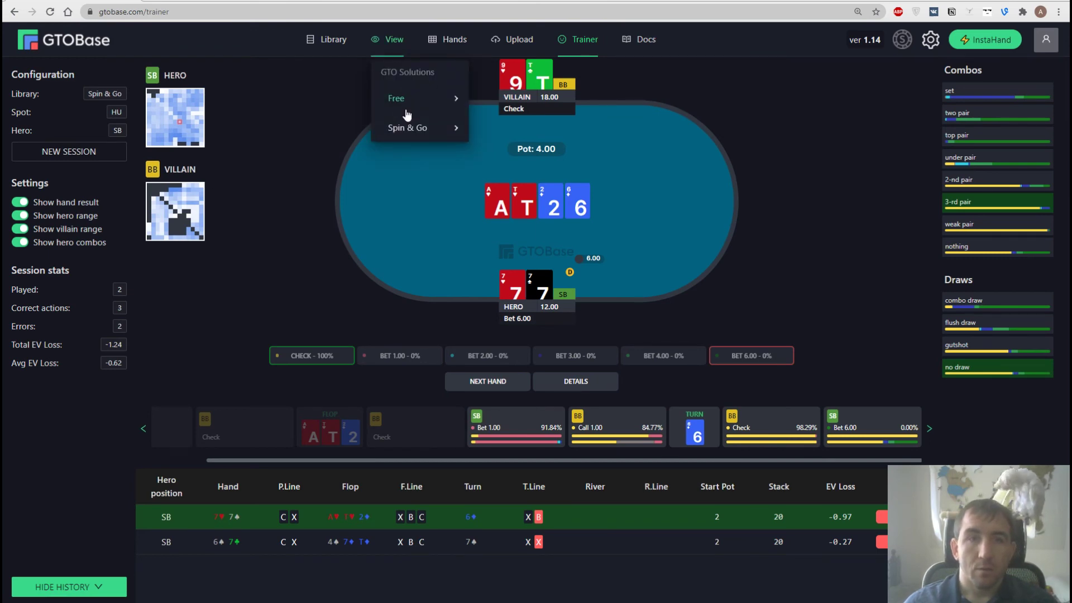
mouse_move(419, 126)
click(512, 160)
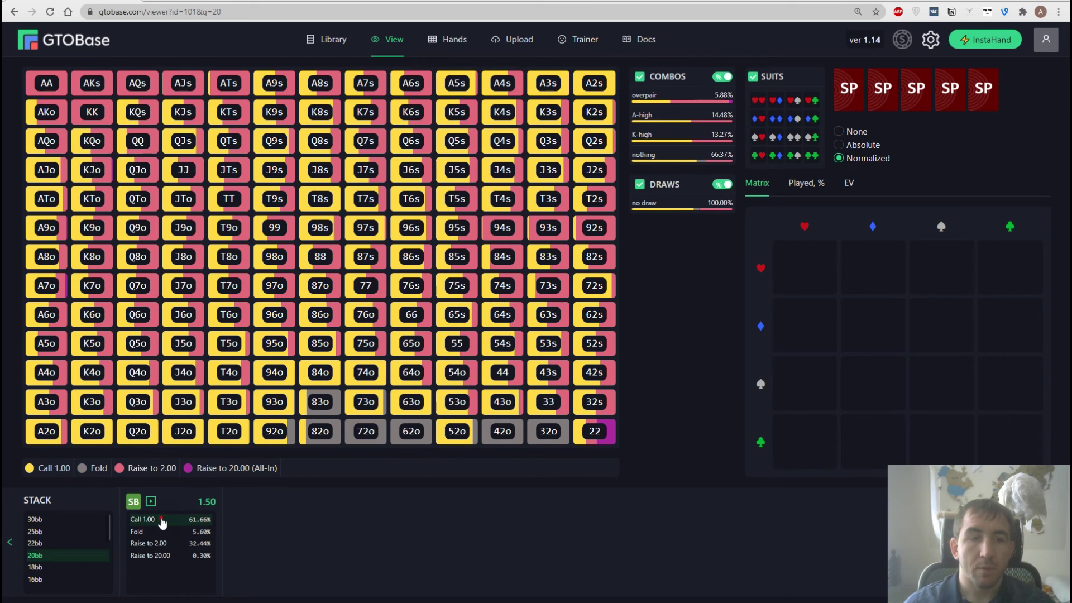
click(198, 521)
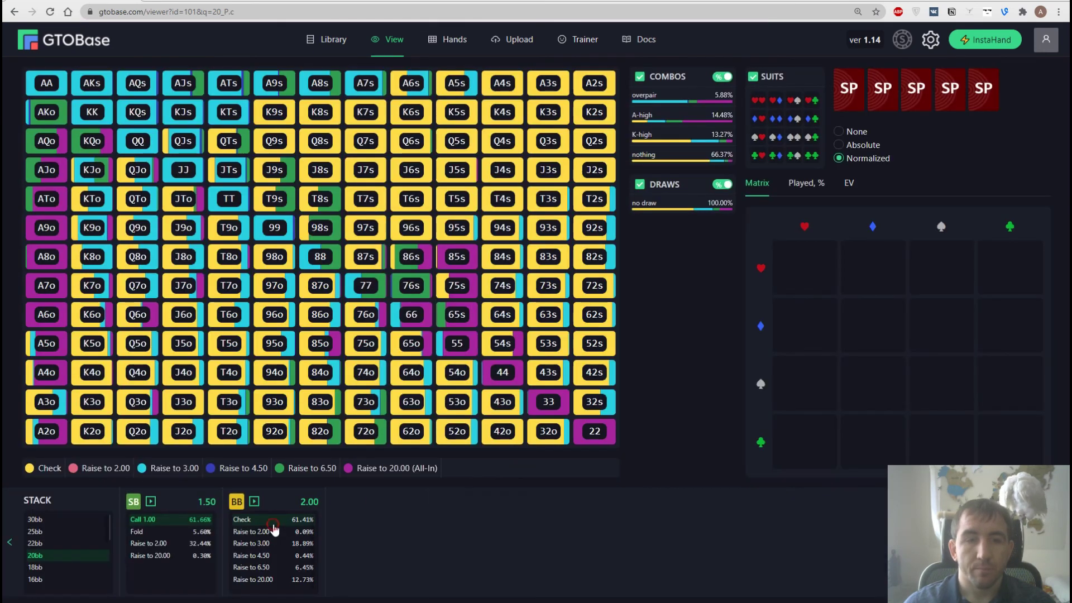
Step: Set the flop to K♠J♦9♦, follow the small blind's 1.00 bet, and open Start Training
click(348, 545)
click(374, 365)
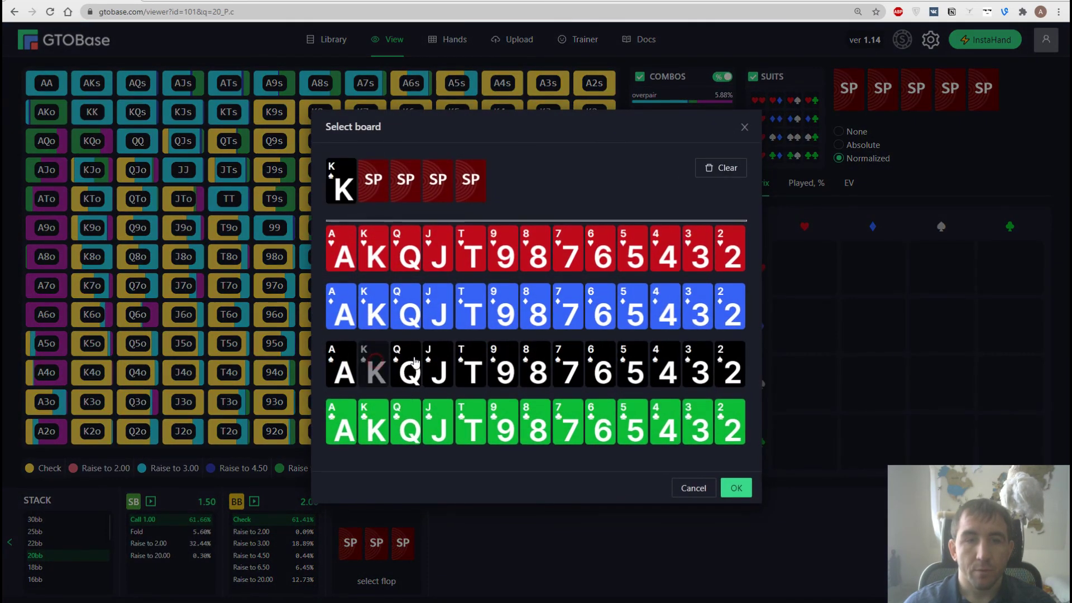
click(438, 309)
click(503, 313)
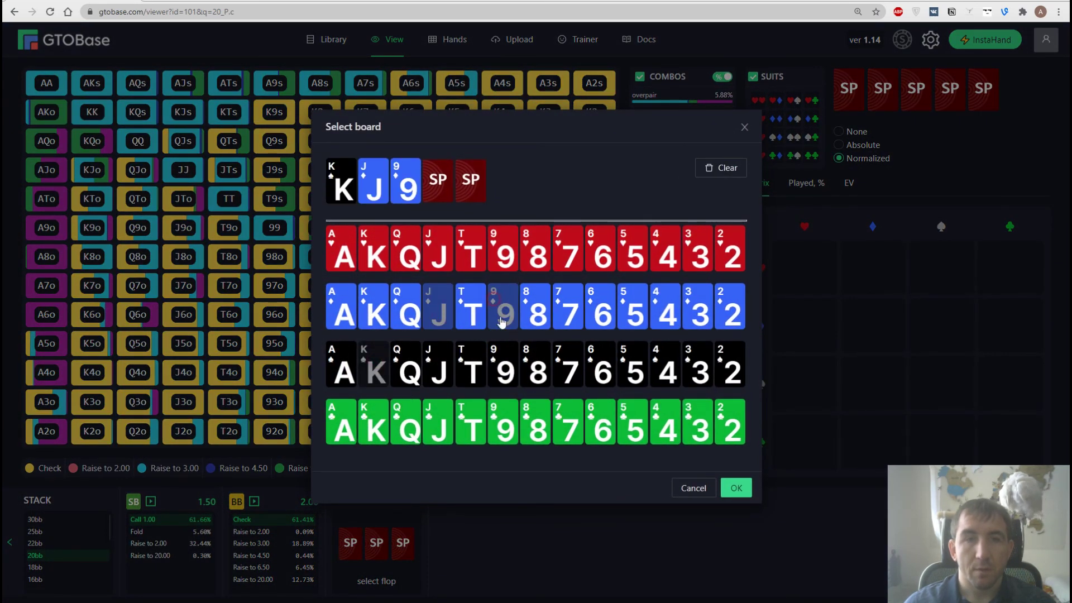
click(735, 490)
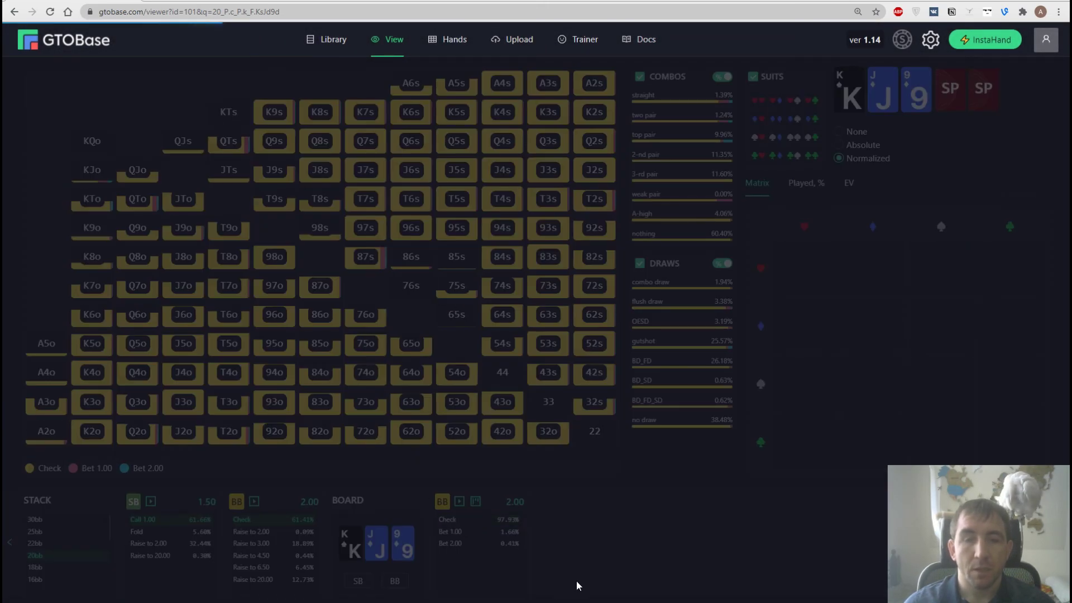
click(551, 532)
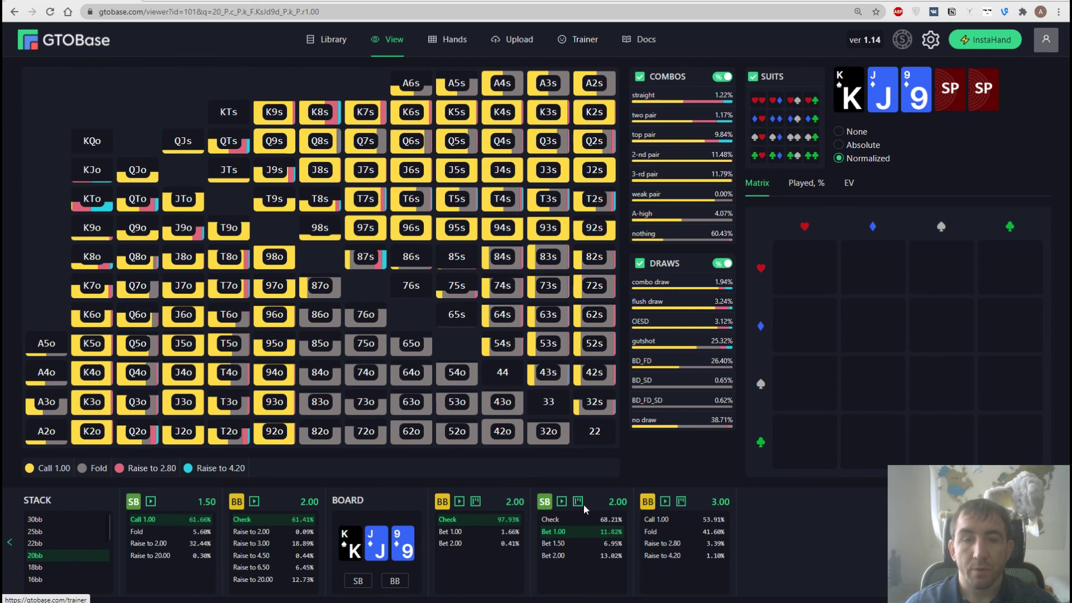
click(641, 539)
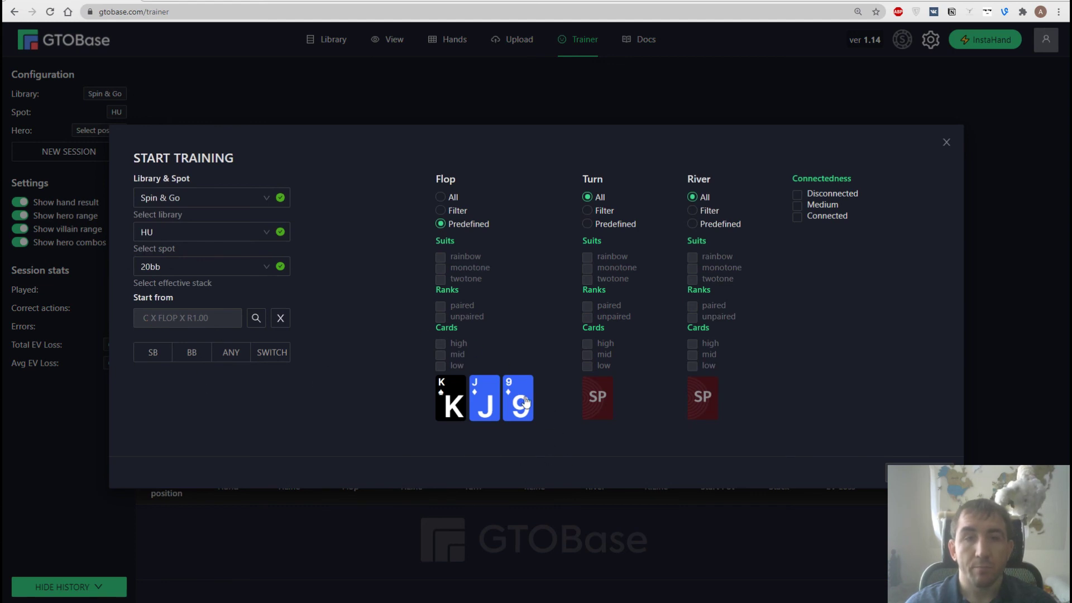
Step: Start training with Flop set to All and a random (ANY) hero position, then open Hands
click(447, 197)
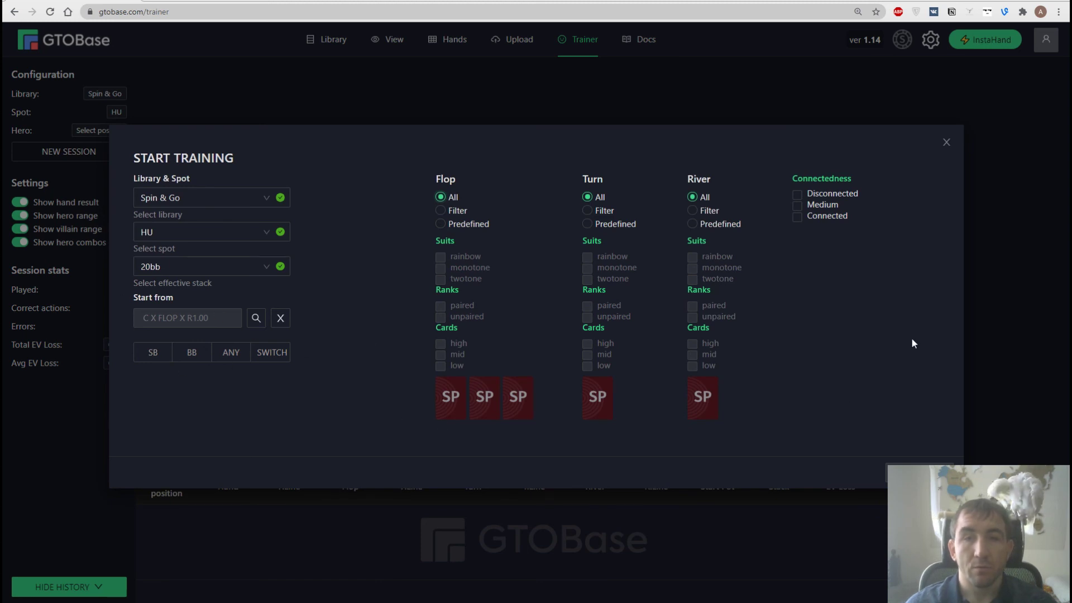
click(222, 352)
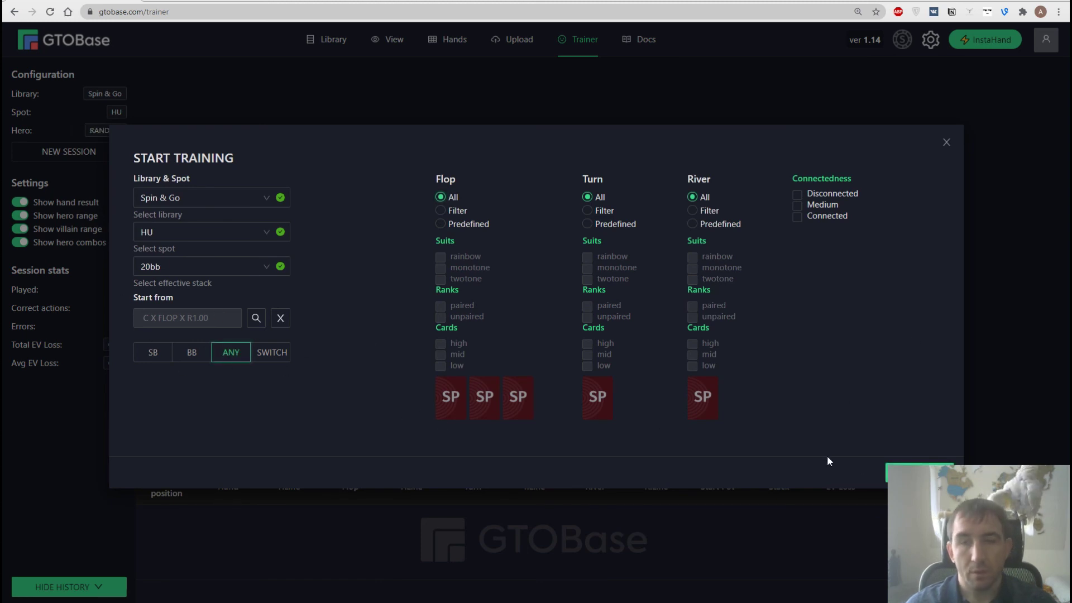
click(918, 474)
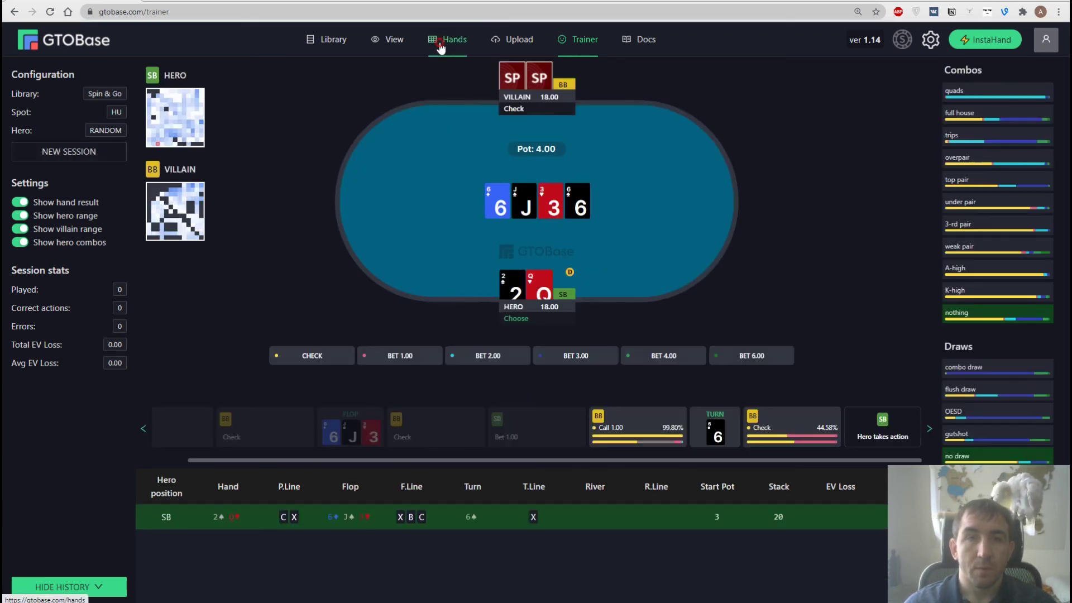
click(441, 47)
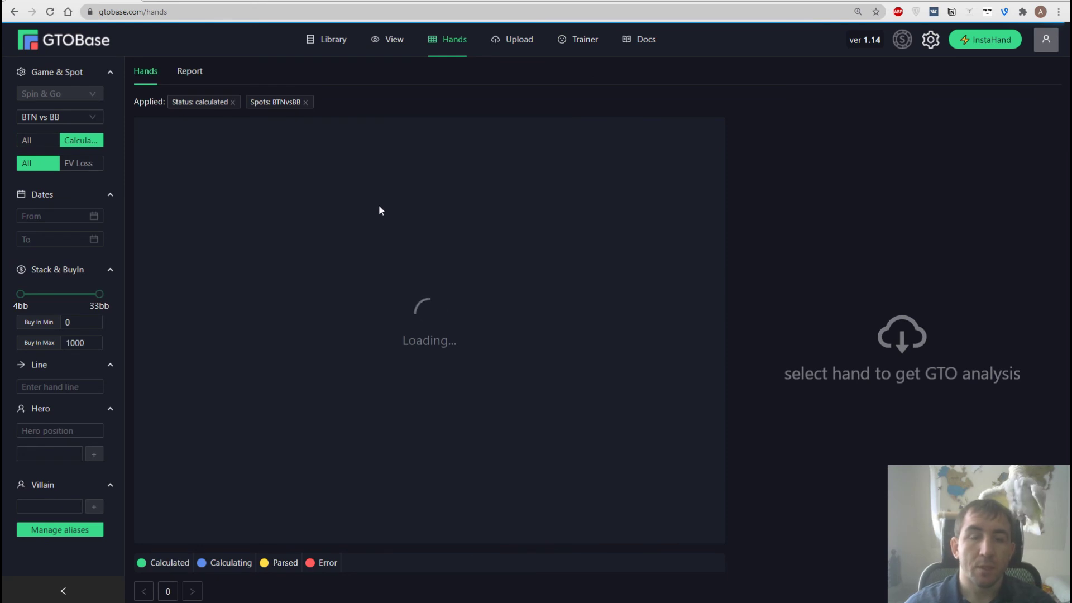
Step: Select the 10.50 hand and train from its R10.50 preflop raise
click(450, 225)
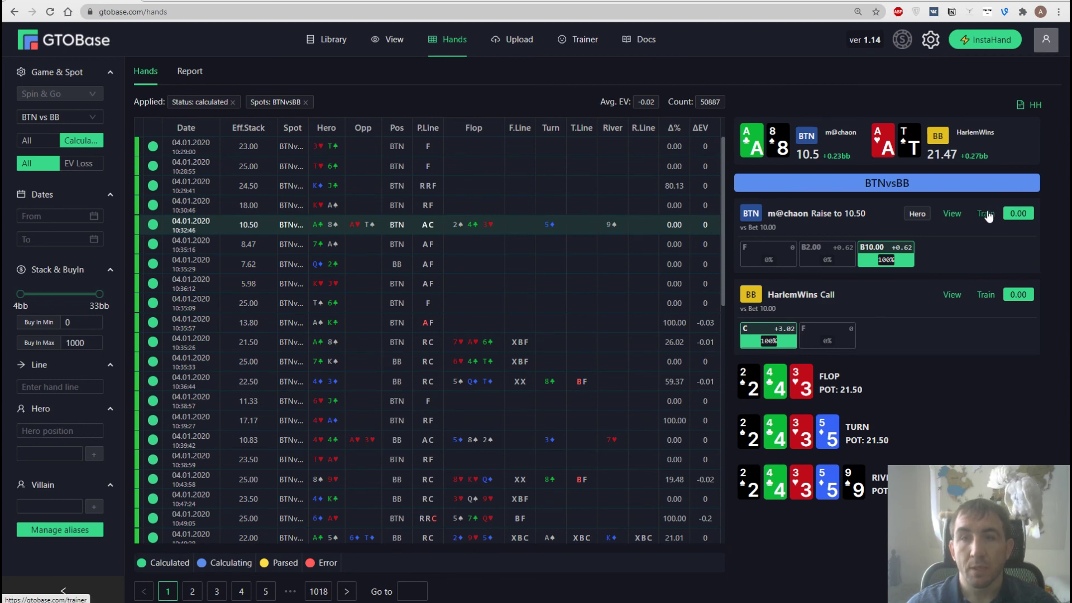
click(988, 296)
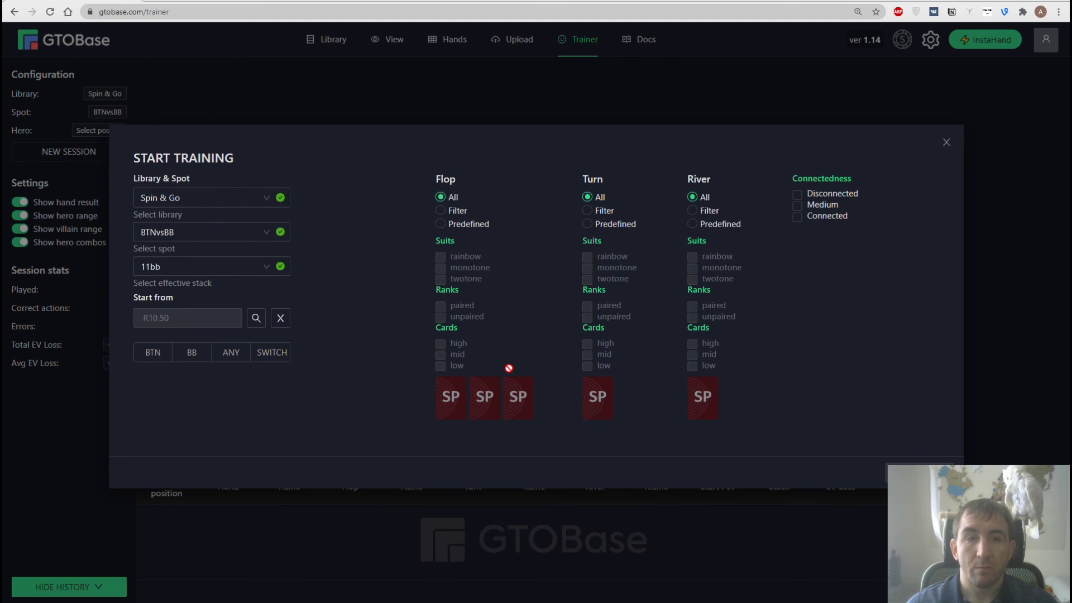
Step: Start BTNvsBB training with a random hero position, then open the Free solutions Library
click(241, 358)
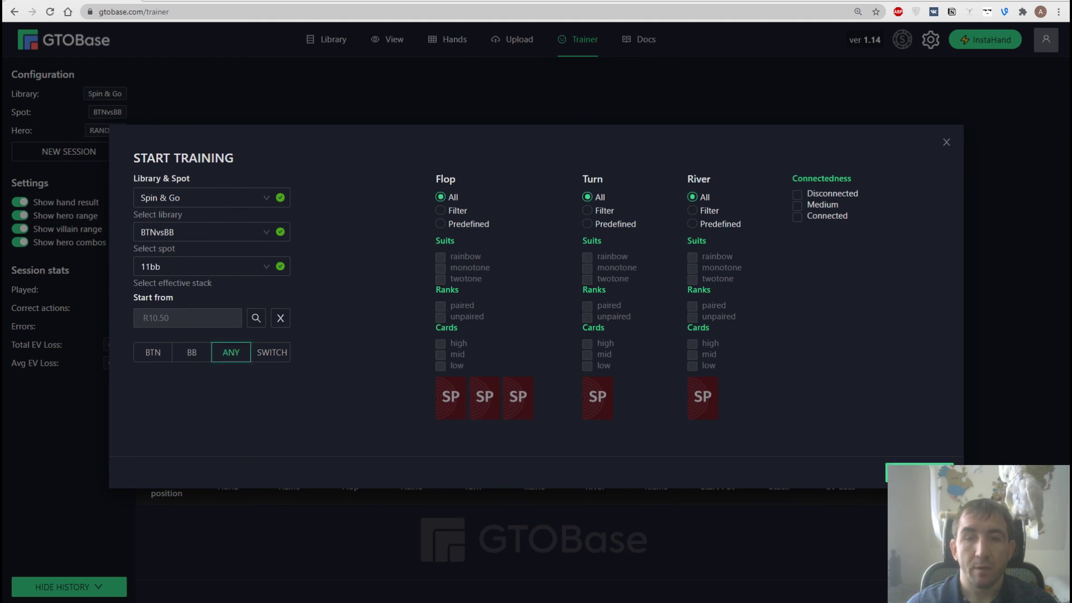
click(893, 474)
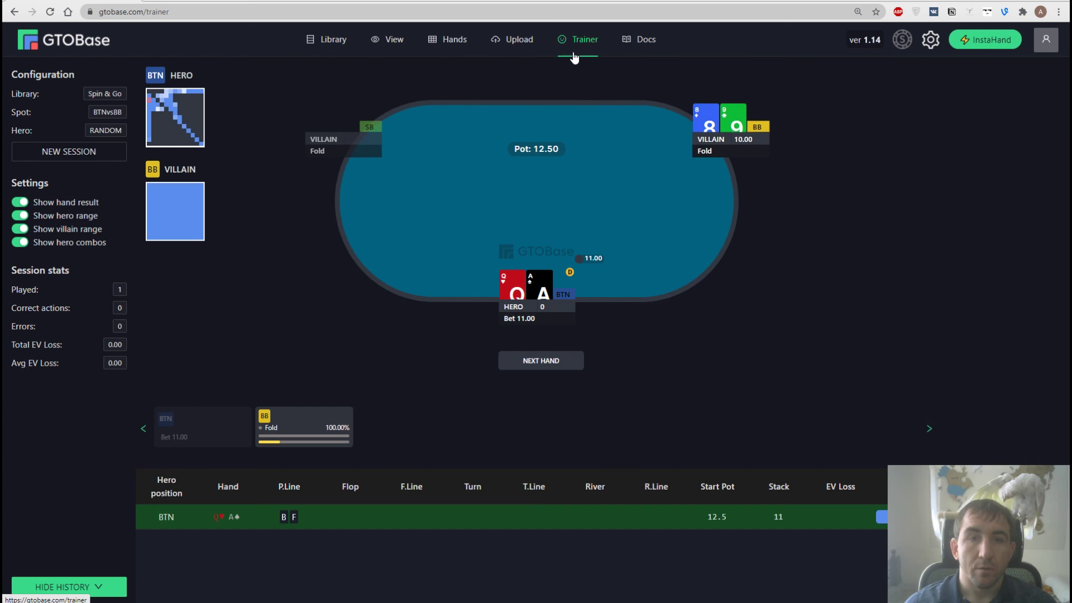
click(328, 40)
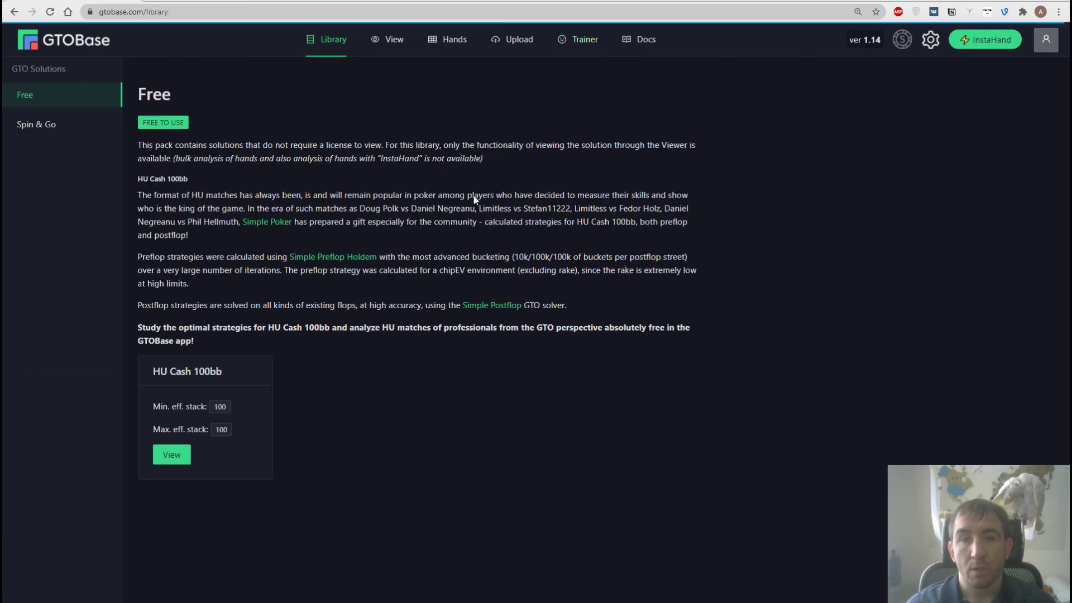